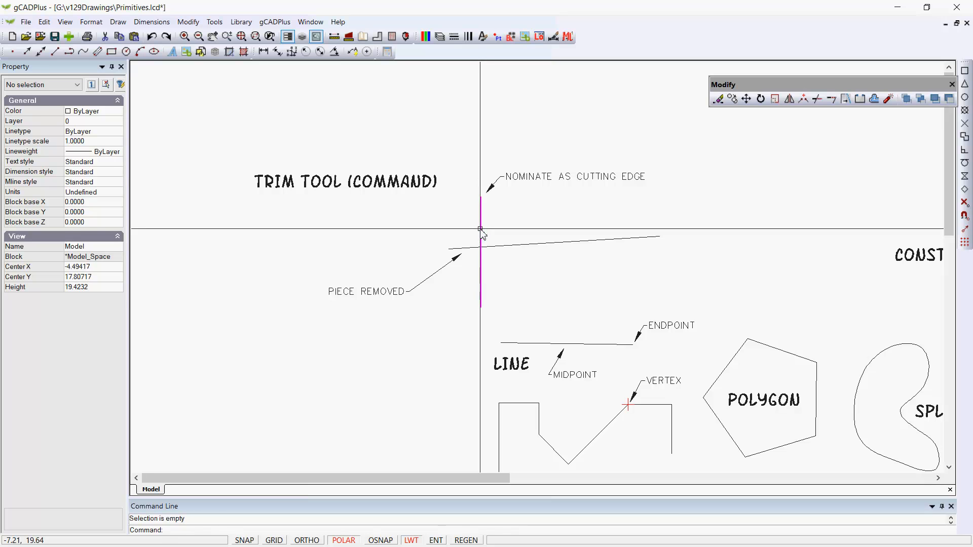
Trim the short overhanging end off the sloping line, using the magenta vertical line as the cutting edge.
click(480, 228)
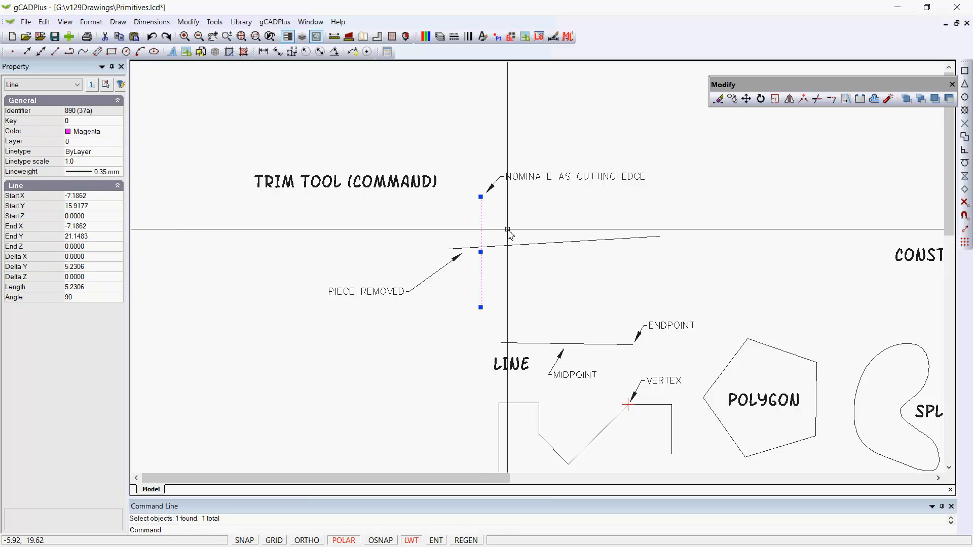
key(Escape)
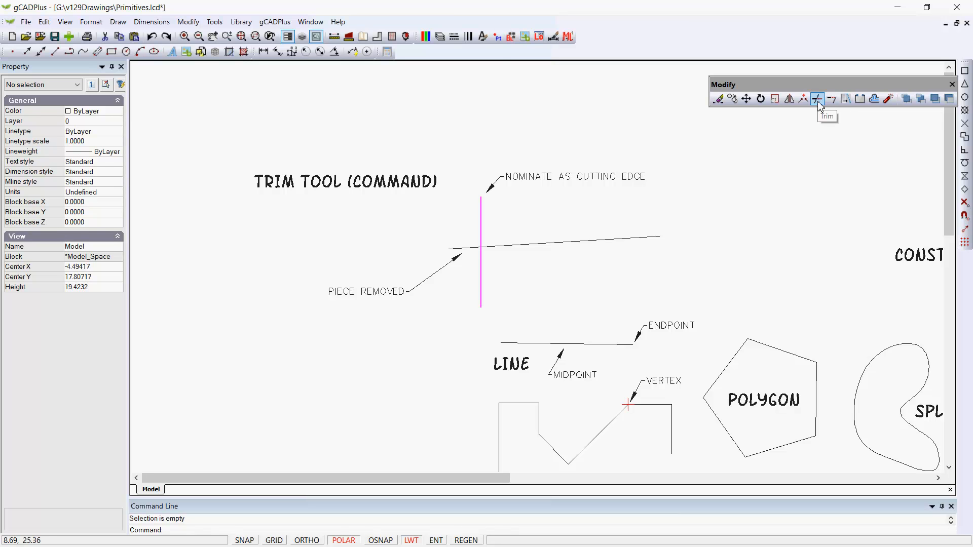
click(193, 25)
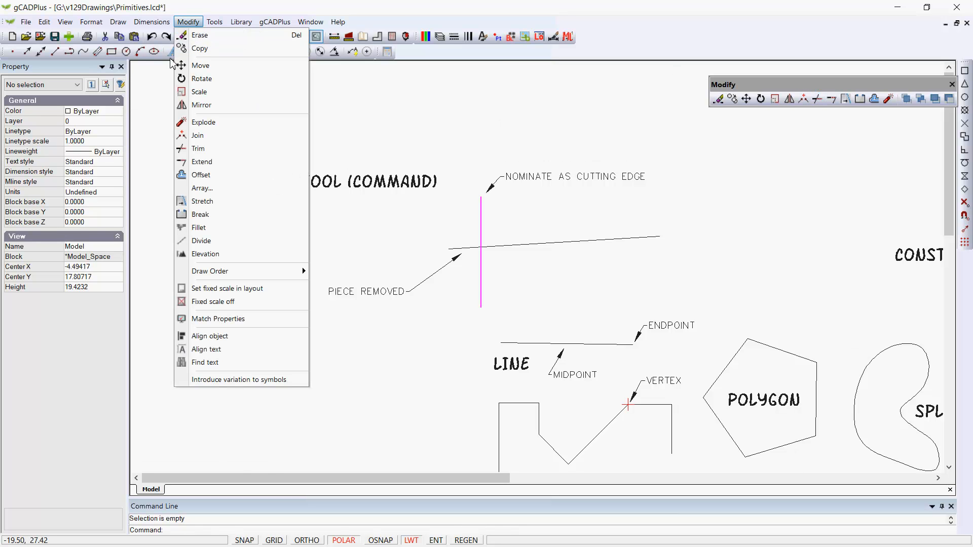
click(197, 150)
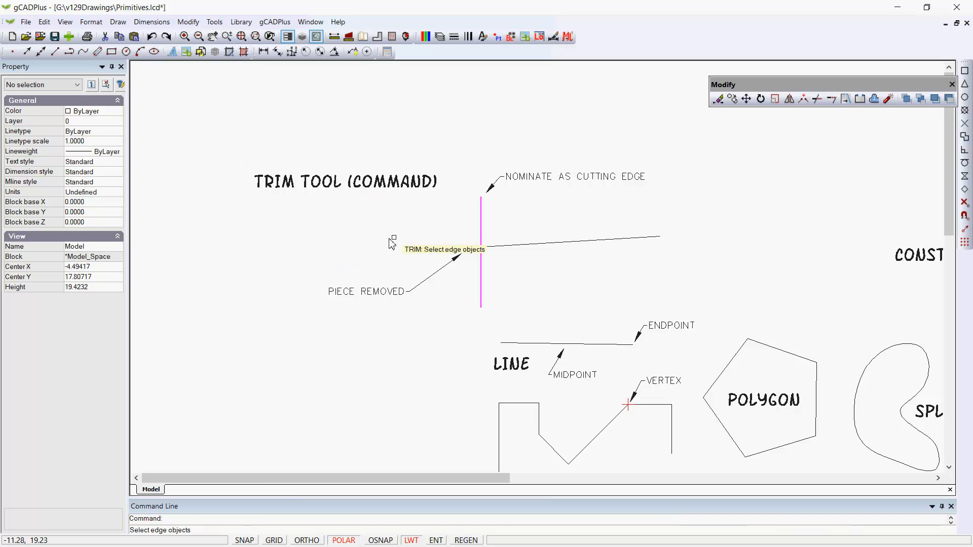
click(480, 229)
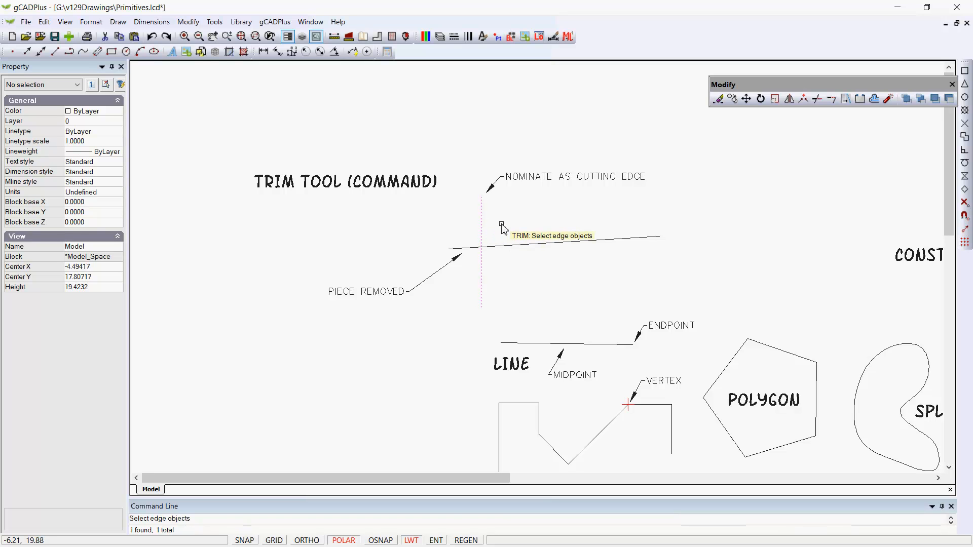
key(Return)
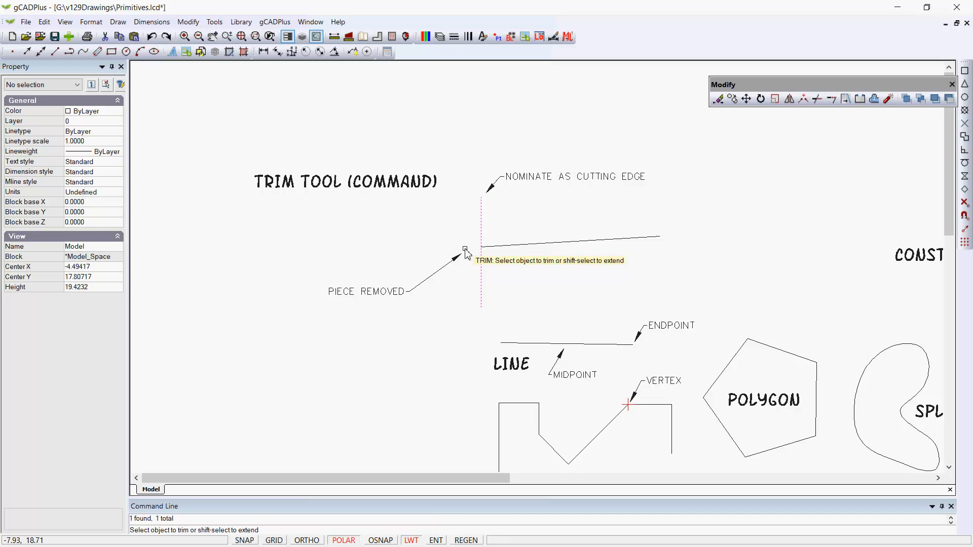
key(Escape)
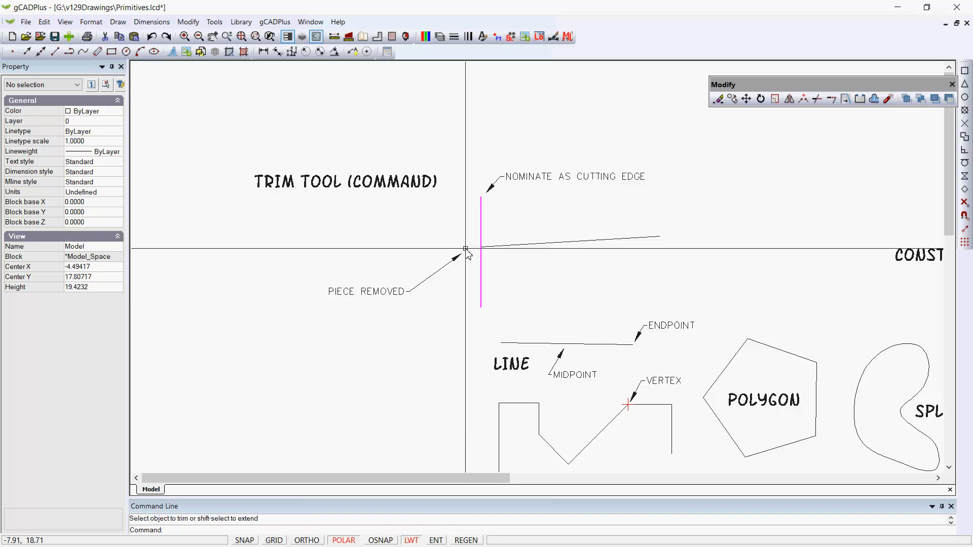
Trim away the part of the magenta vertical line above the sloping line, using the sloping line as the cutting edge.
right_click(465, 250)
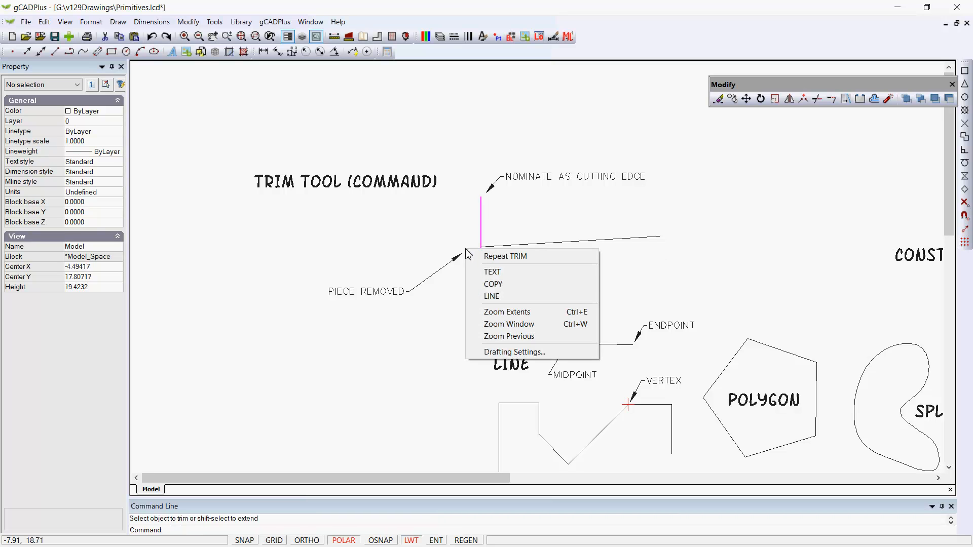
click(504, 257)
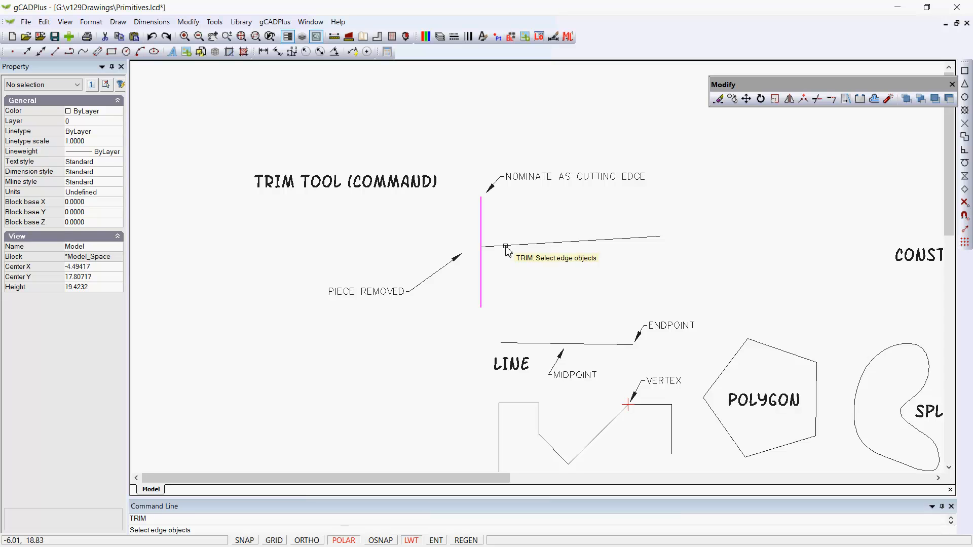
click(506, 247)
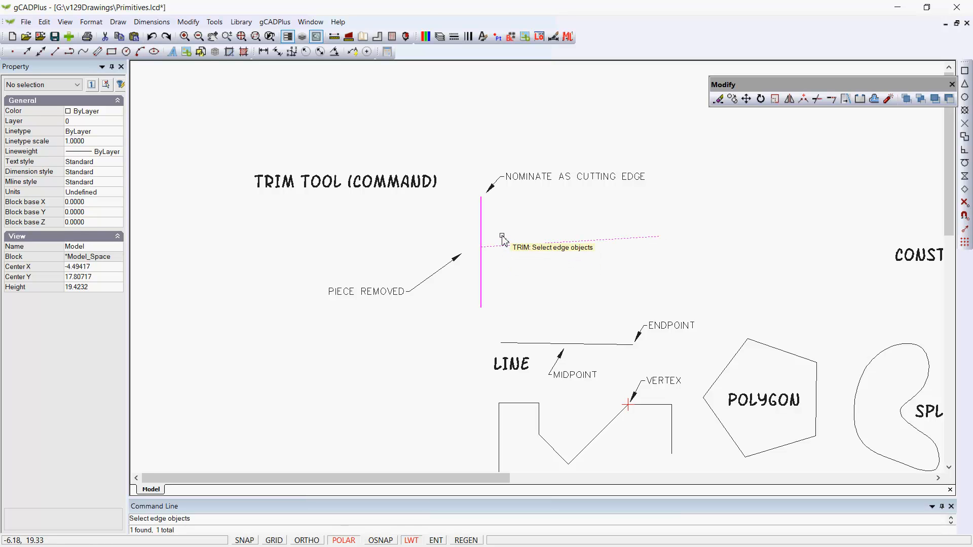
key(Return)
key(Return)
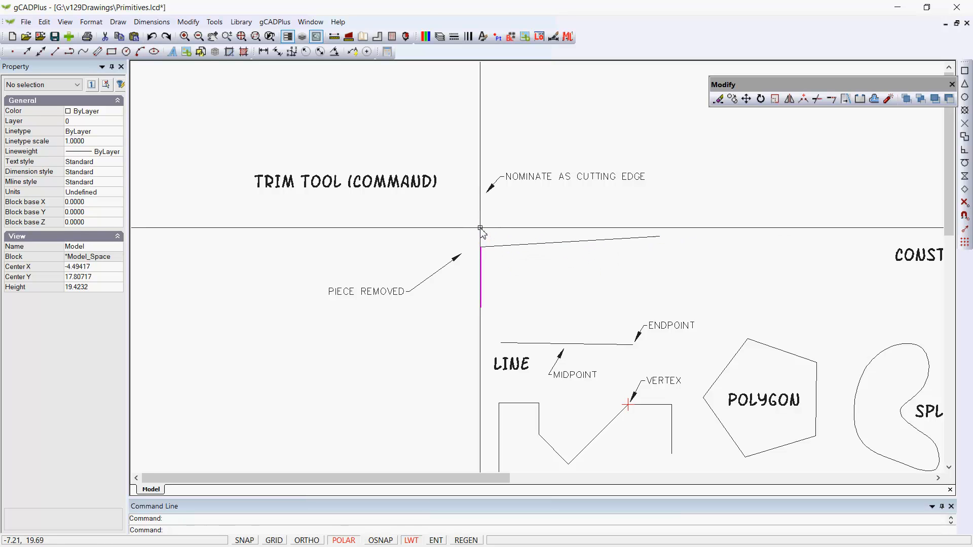
Set the color of the remaining vertical magenta line to ByLayer and clear the selection.
click(482, 281)
click(115, 133)
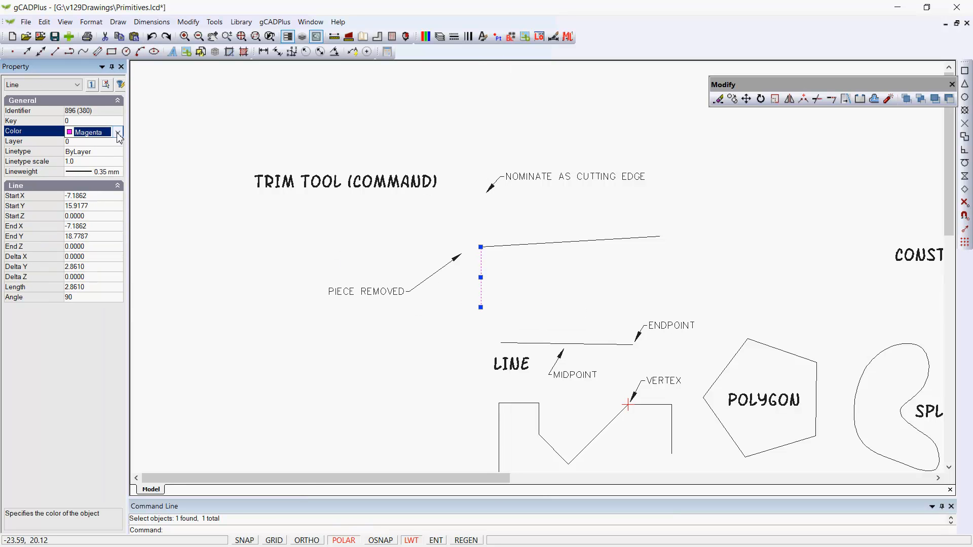
click(117, 133)
click(88, 144)
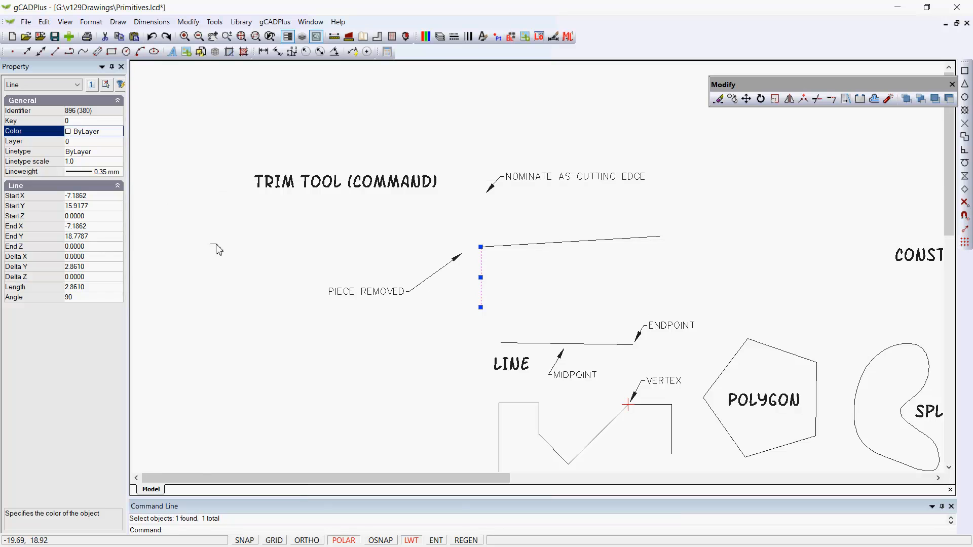
key(Escape)
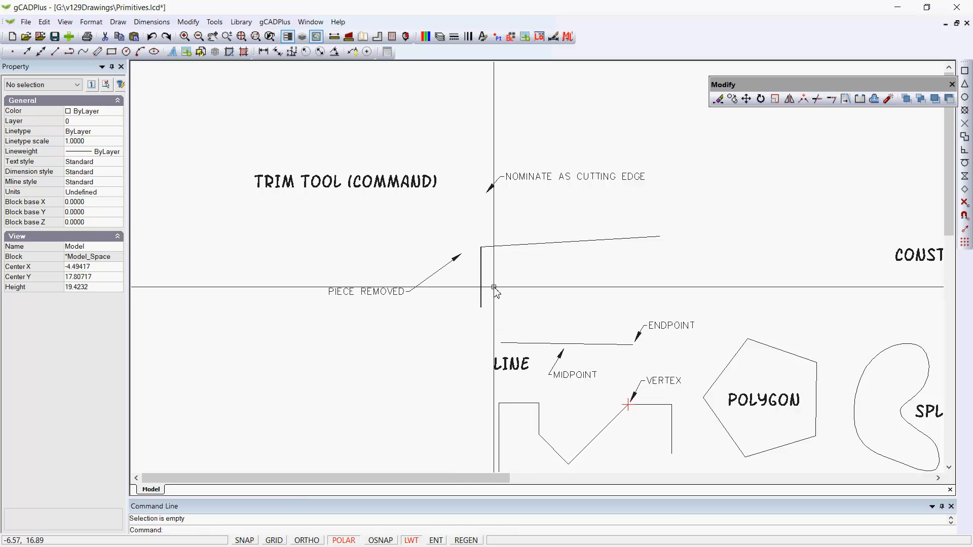
Extend the upper end of the magenta vertical line to the short horizontal line marked NOMINATE AS EDGE.
scroll(377, 342, up, 3)
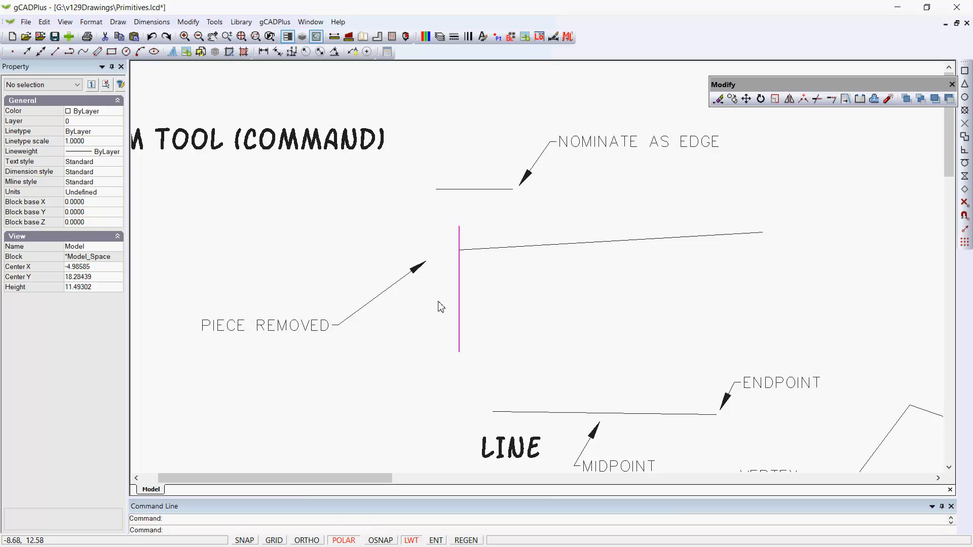
click(188, 22)
click(218, 161)
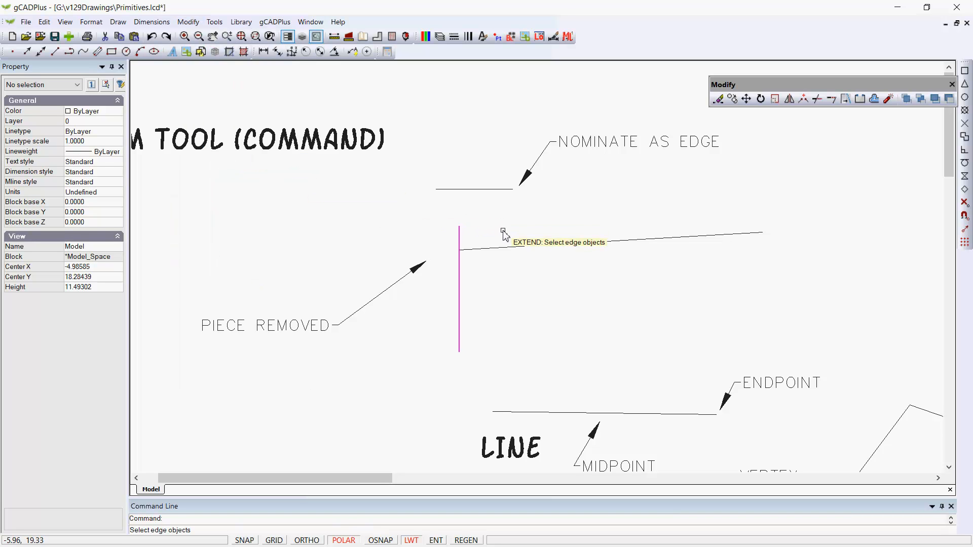
click(496, 189)
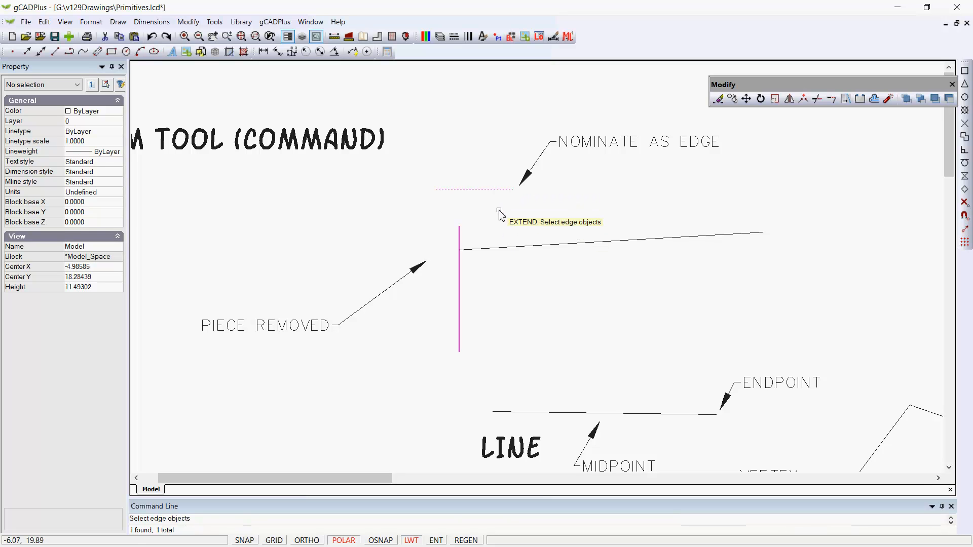
key(Return)
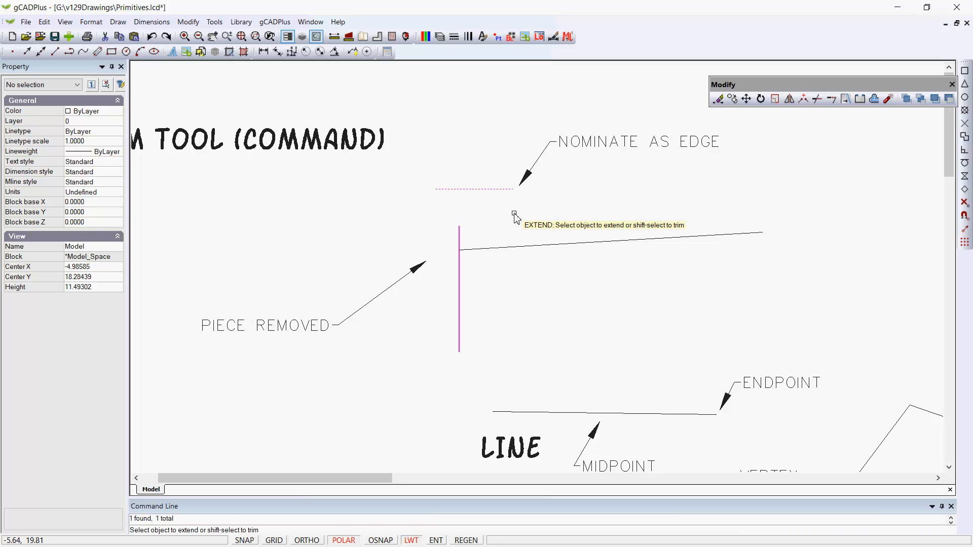
click(459, 231)
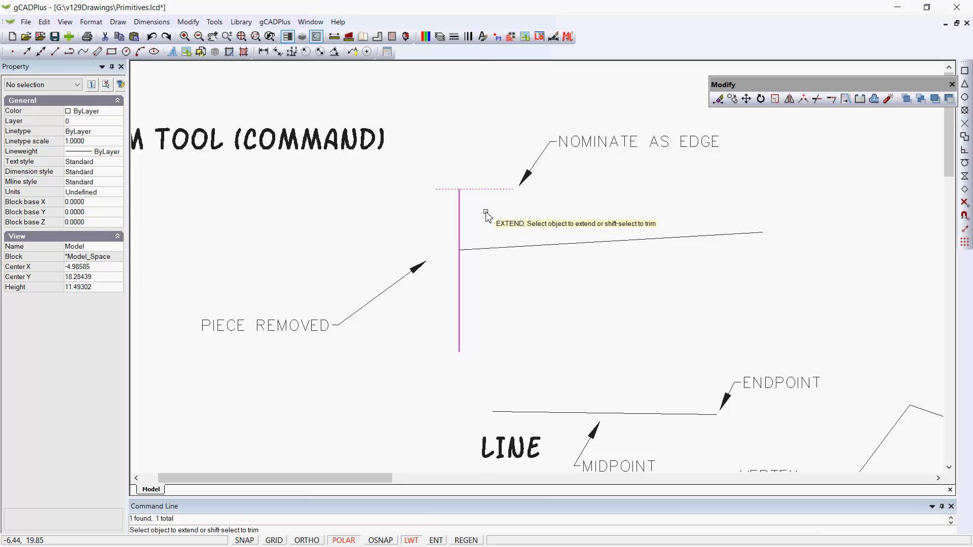
key(Return)
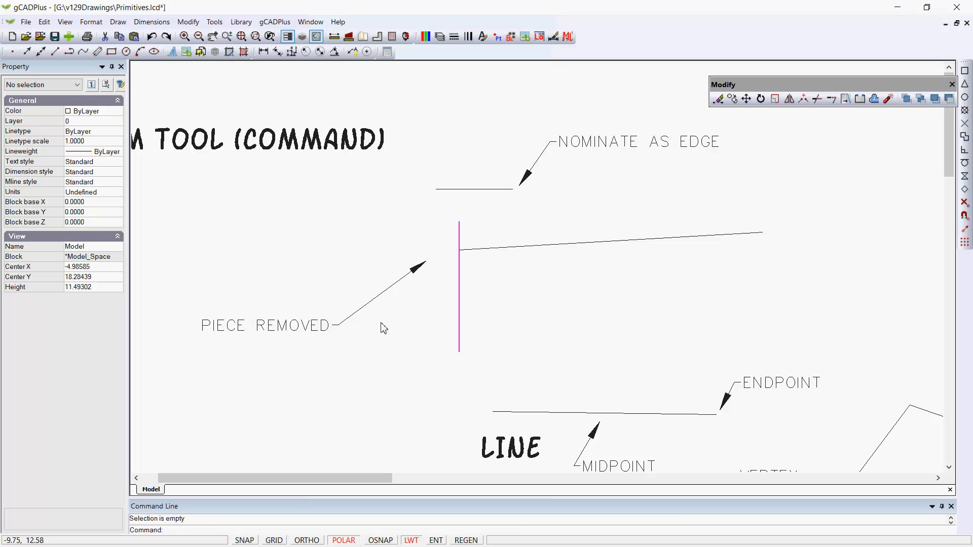
Within Trim, nominate the short horizontal and sloping lines as edges and extend the magenta vertical line to the horizontal one.
right_click(522, 299)
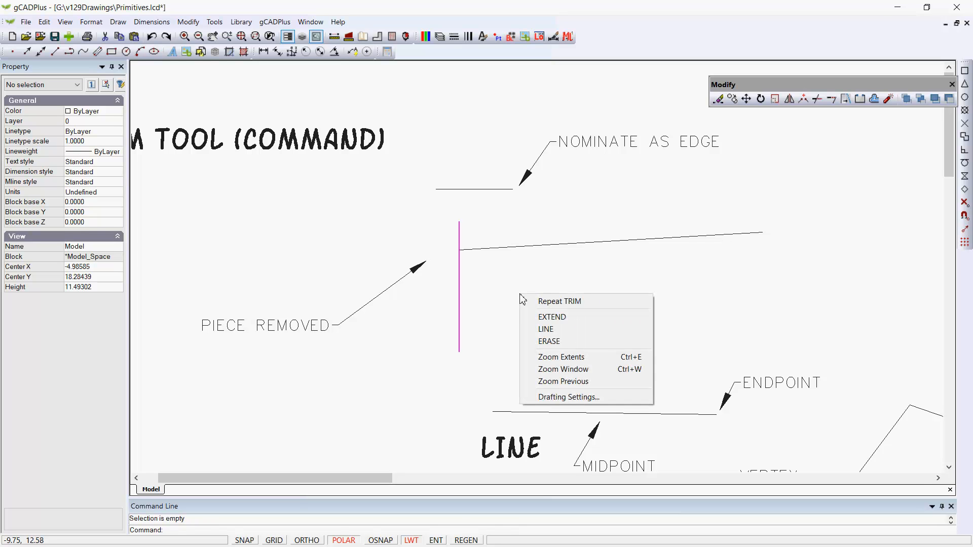
click(553, 302)
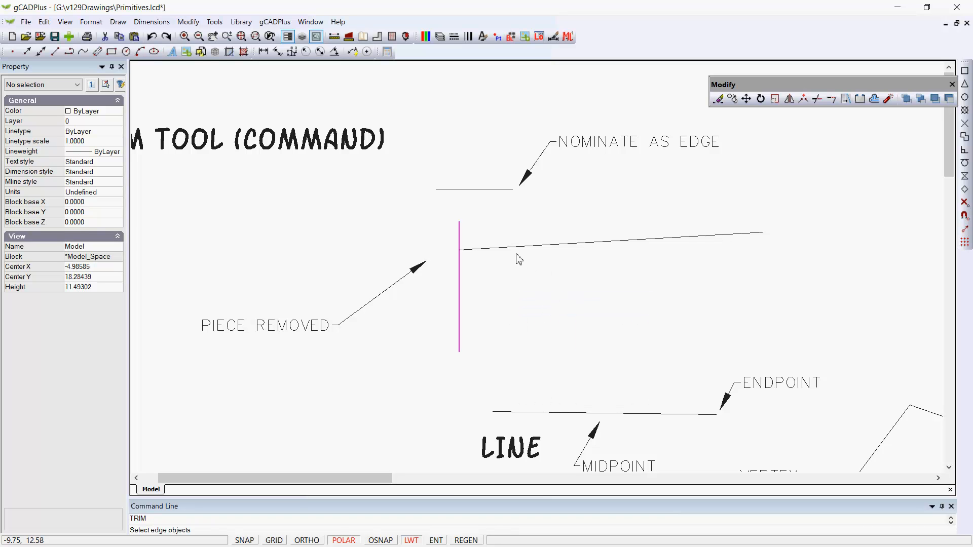
click(492, 189)
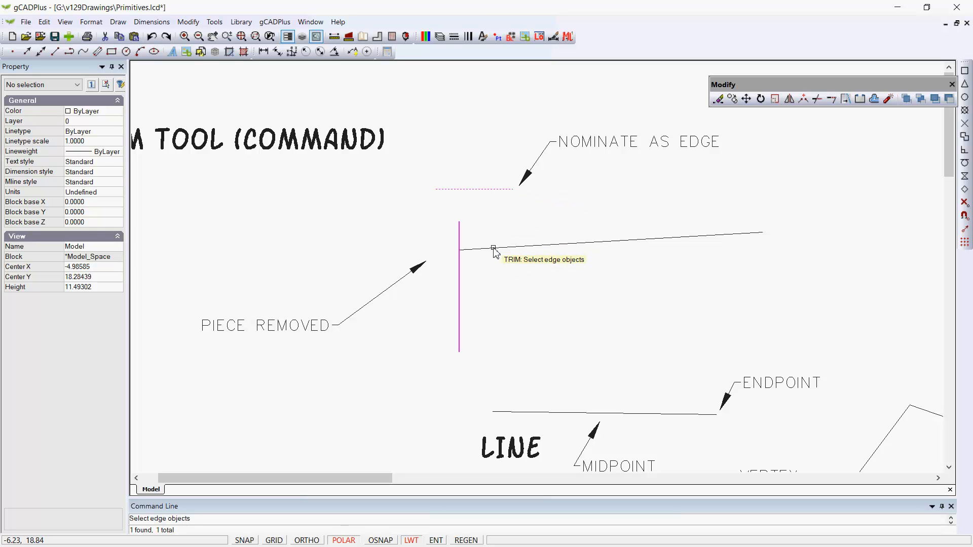
click(495, 248)
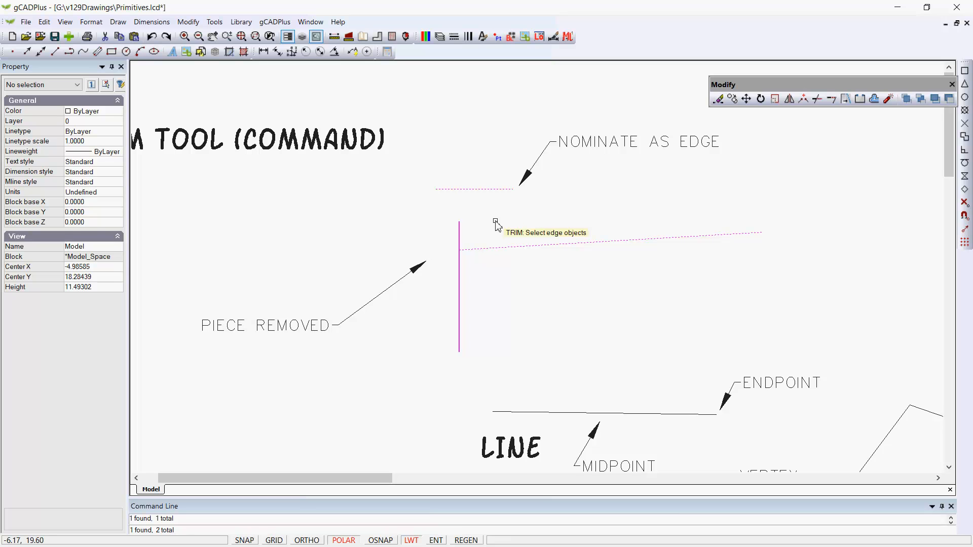
key(Return)
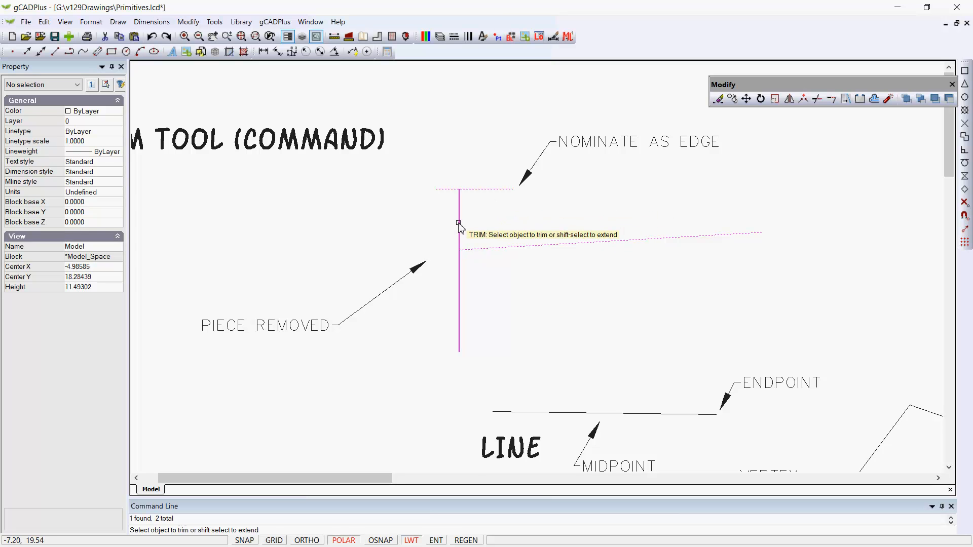
key(Escape)
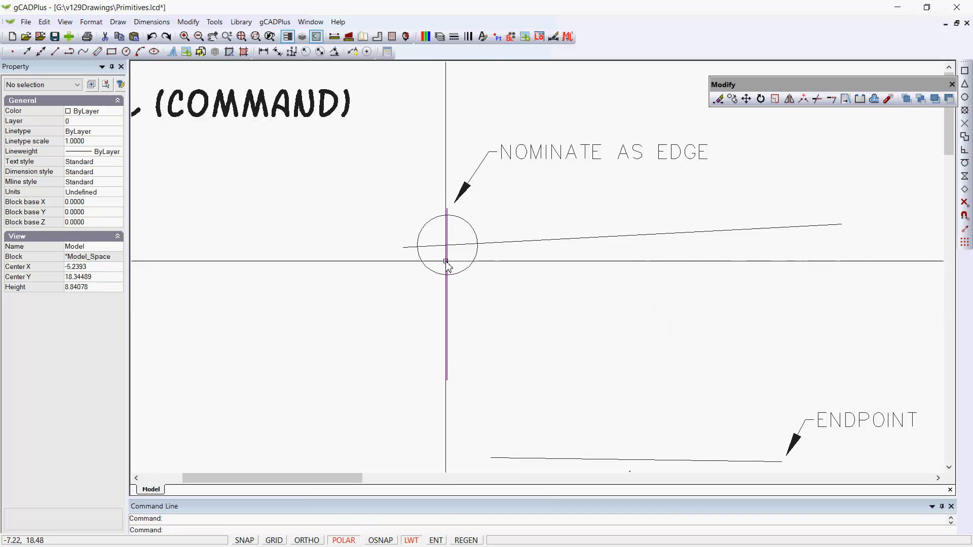
Trim the vertical and sloping line segments inside the circle, using the circle as the cutting edge.
right_click(534, 291)
click(547, 296)
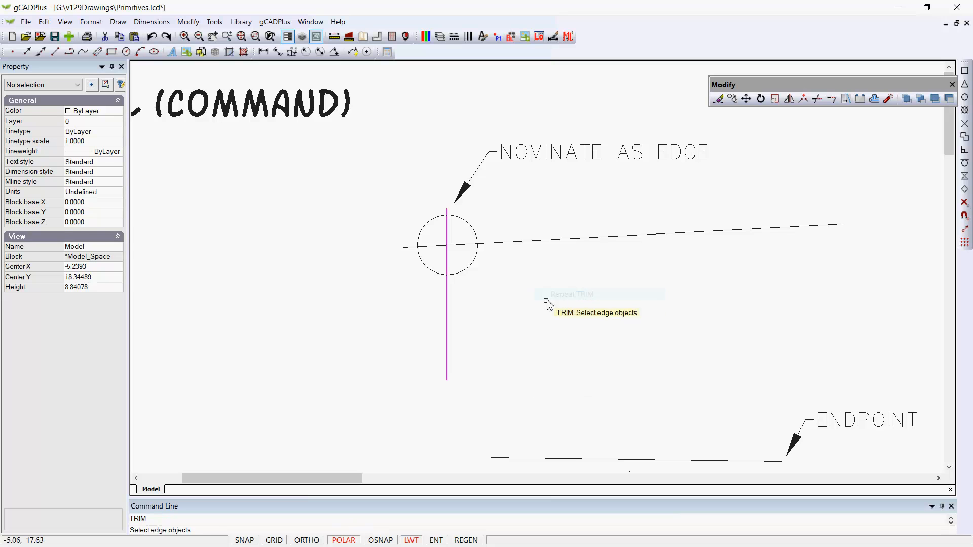
click(472, 266)
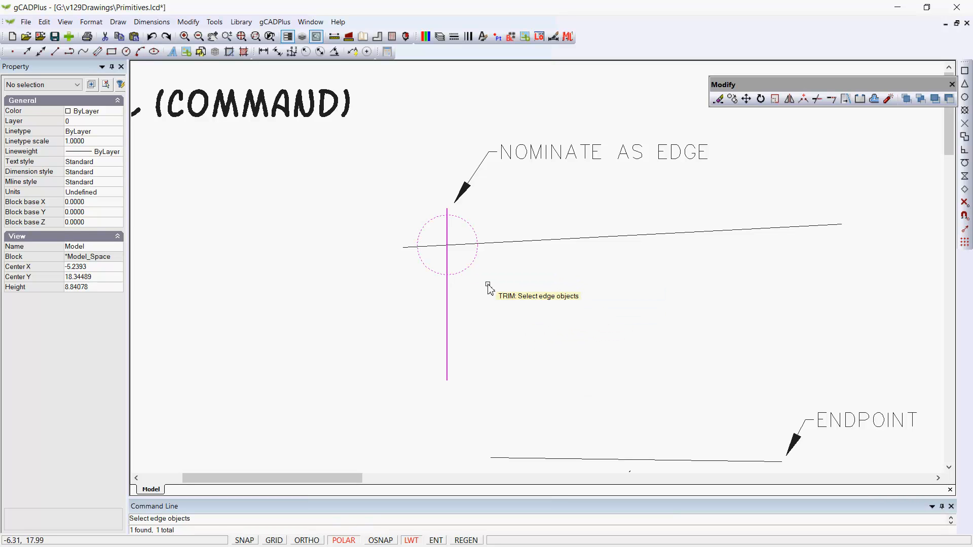
key(Return)
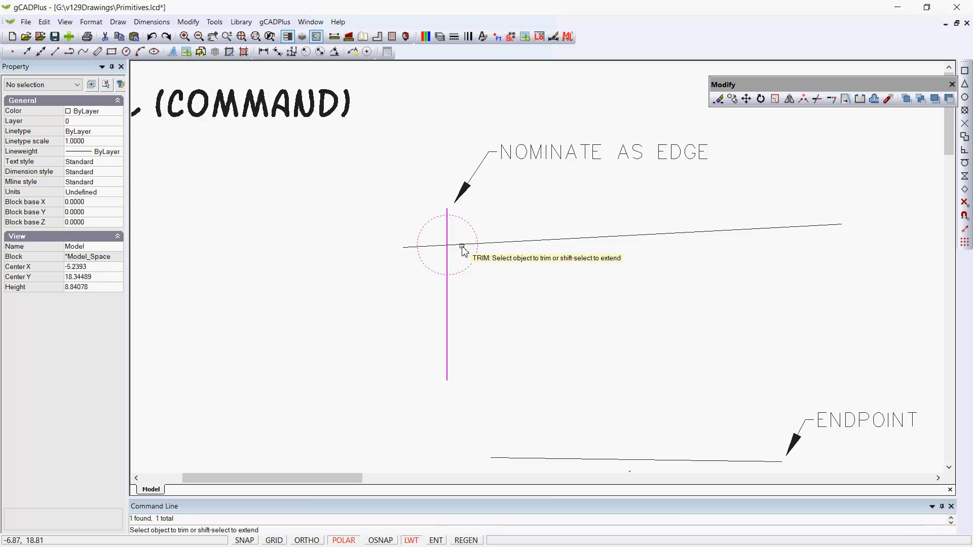
click(453, 248)
key(Return)
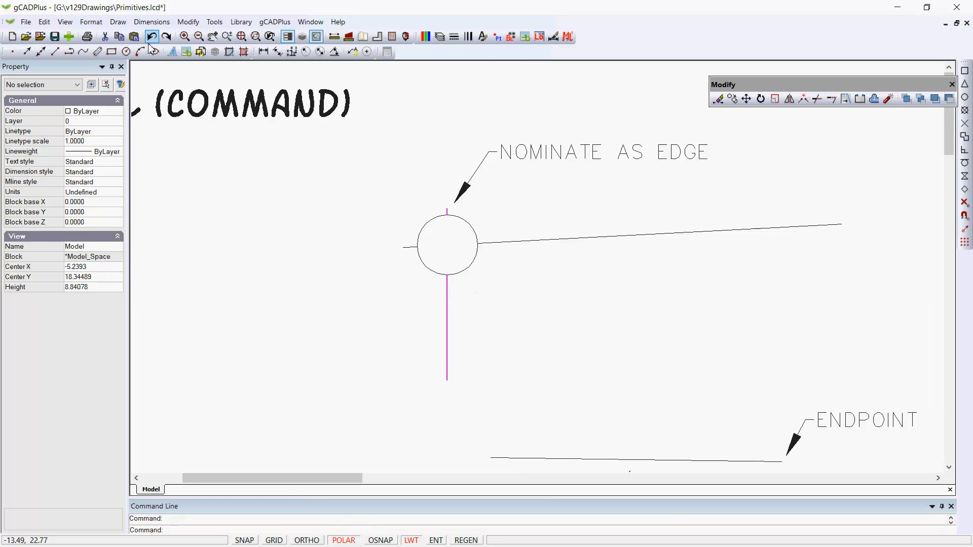
Trim the circle's upper-right quarter, using the sloping line and the magenta vertical line as cutting edges.
right_click(471, 282)
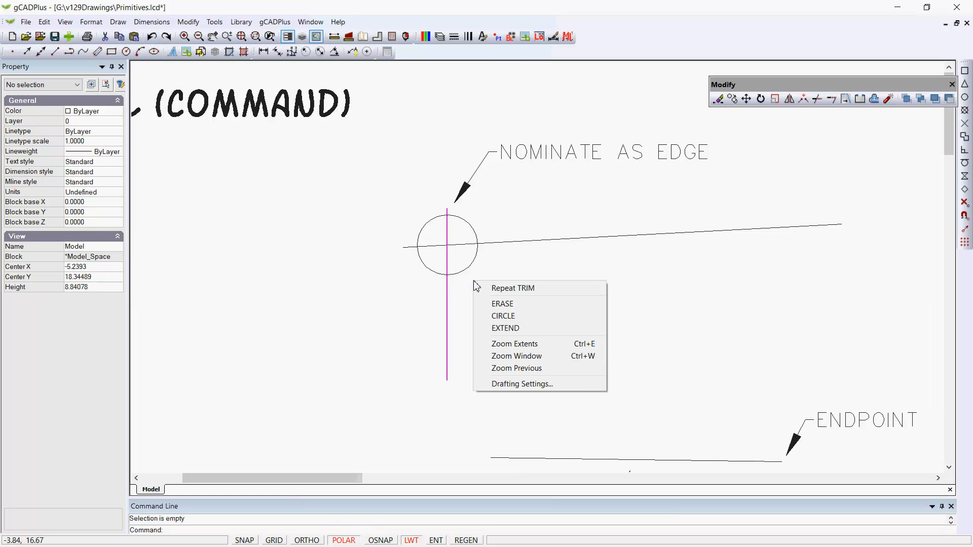
click(494, 287)
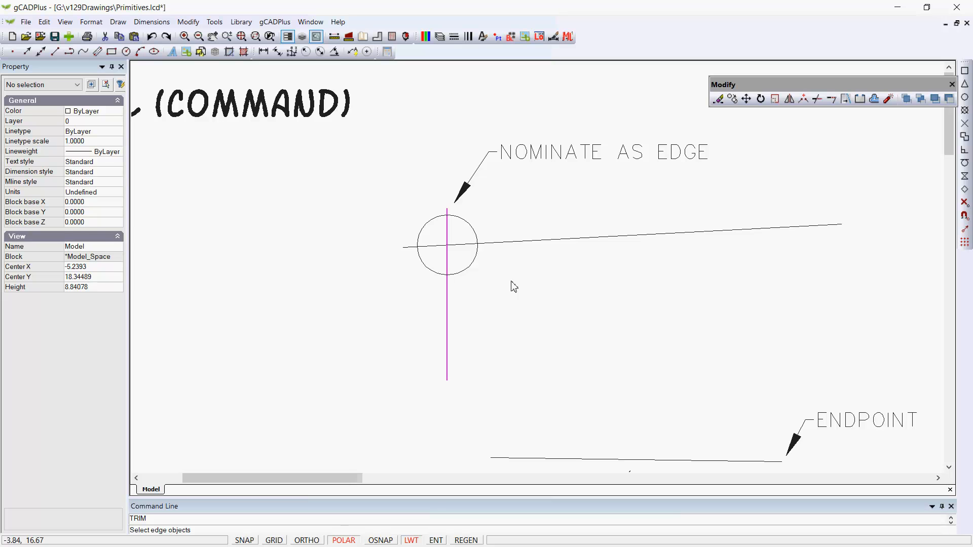
click(450, 243)
click(448, 238)
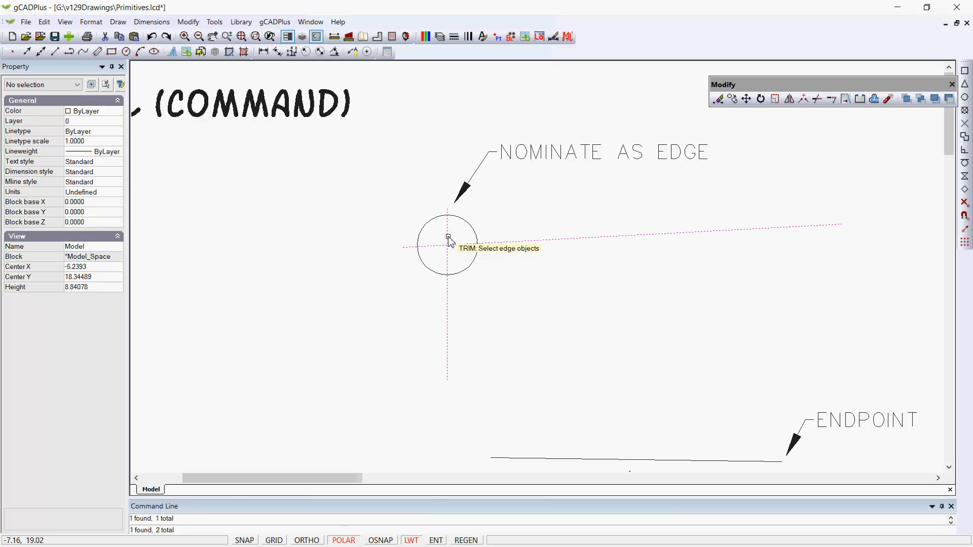
key(Return)
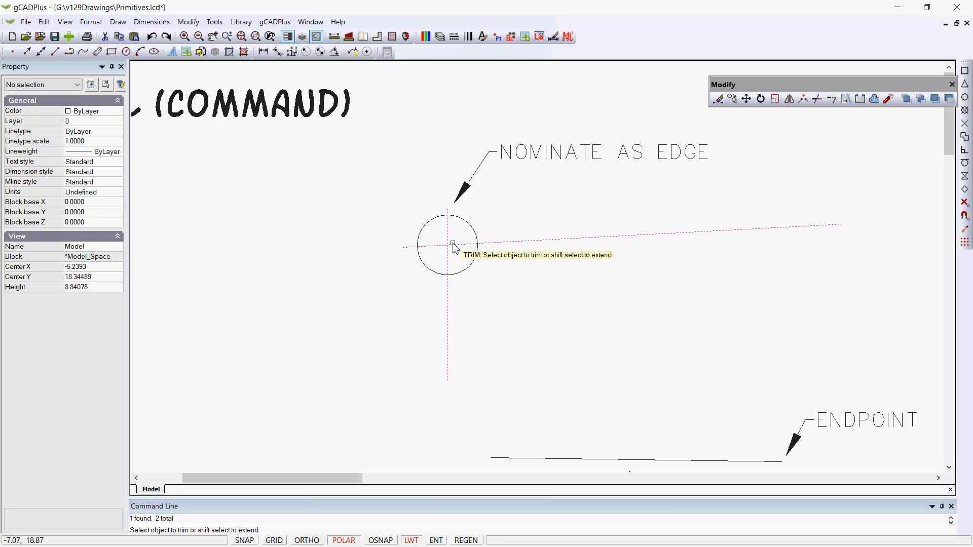
click(473, 228)
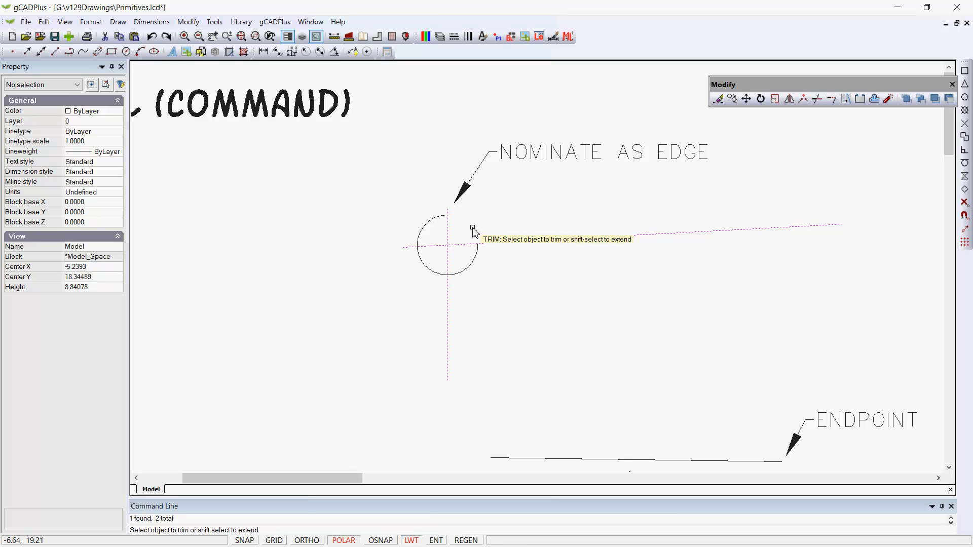
Trim the circle's upper-left and lower-left quarters against the nominated lines, and erase the remaining lower-right arc.
click(434, 219)
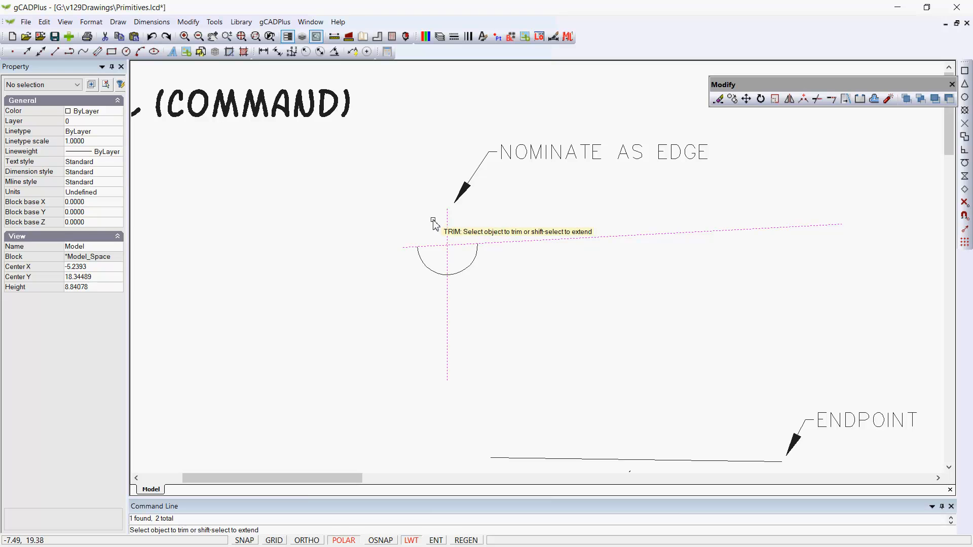
click(426, 267)
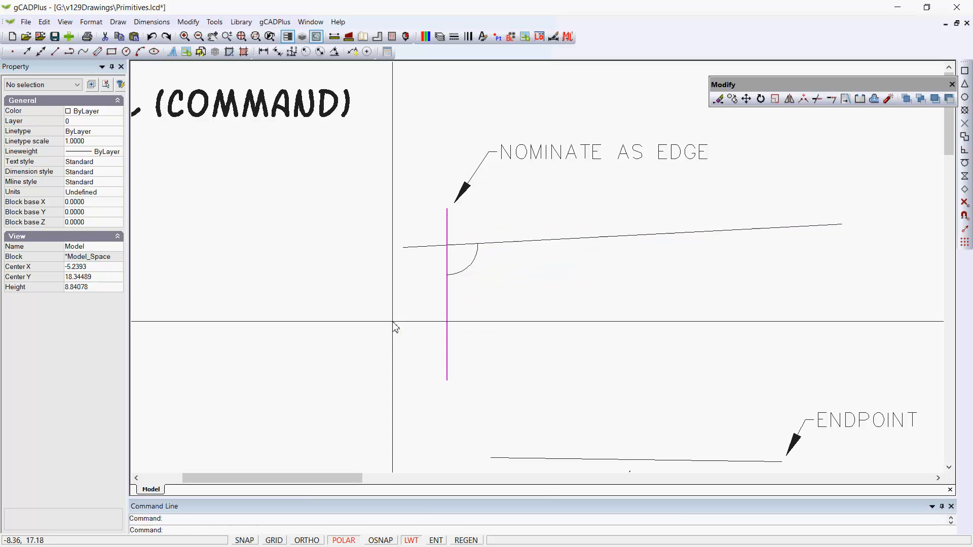
key(Return)
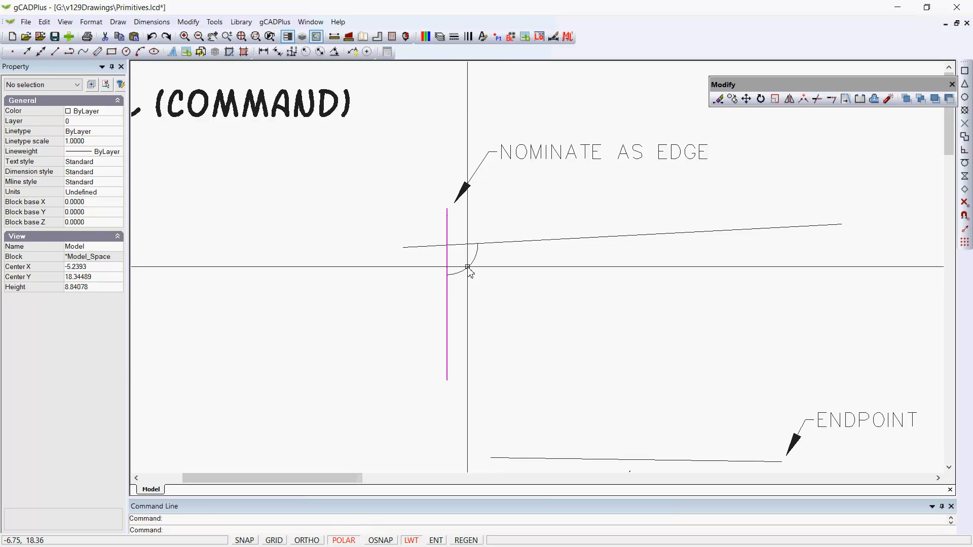
click(467, 270)
key(Delete)
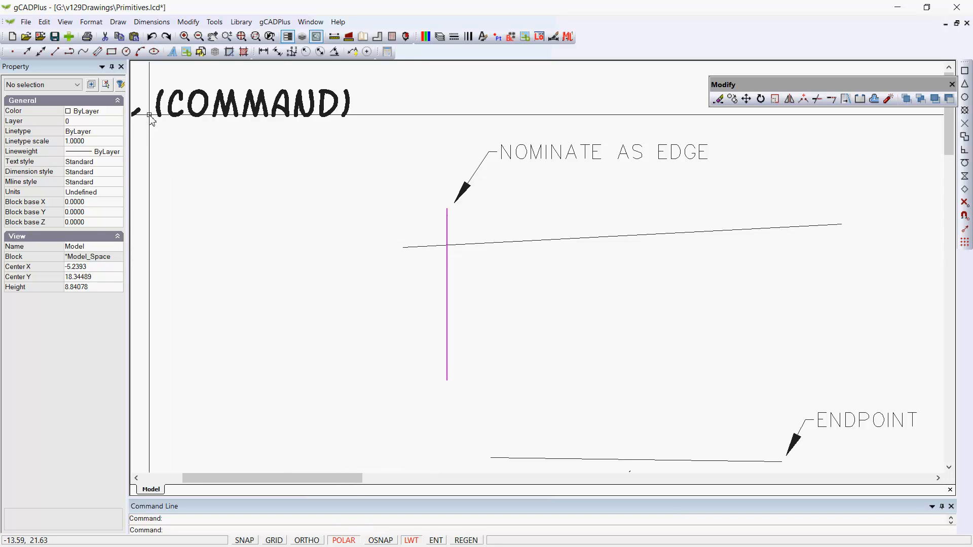
Fillet the sloping line and the magenta vertical line with a radius of 0.0 to form a sharp corner.
click(188, 22)
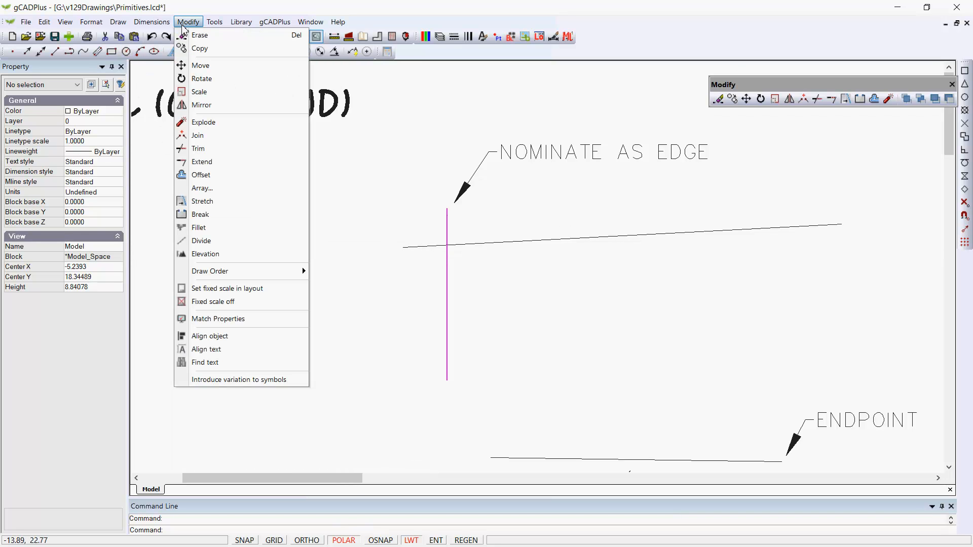
click(199, 227)
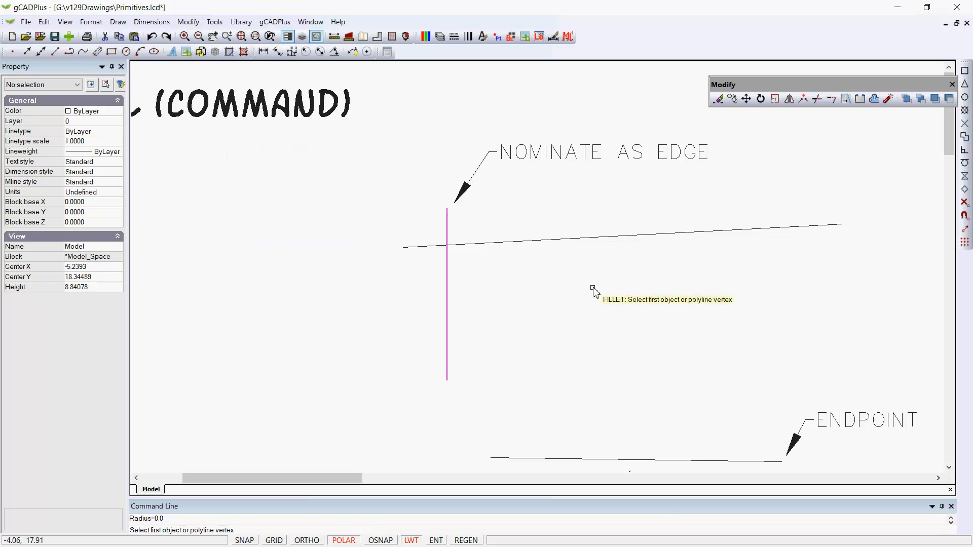
click(509, 242)
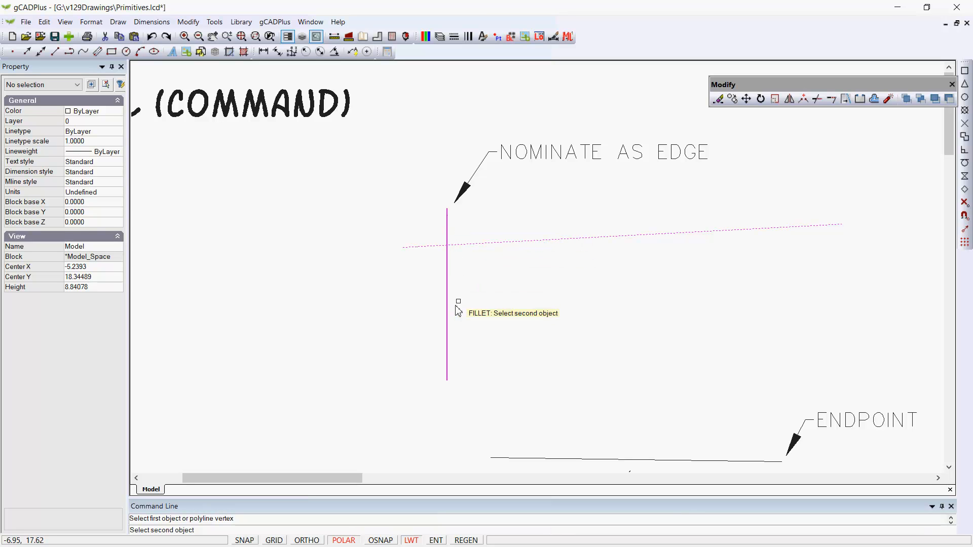
click(448, 221)
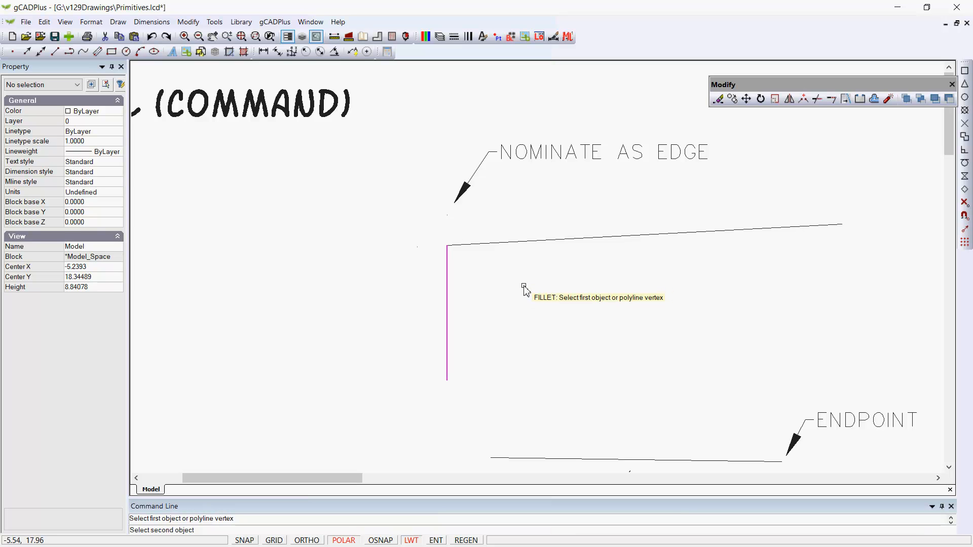
key(Escape)
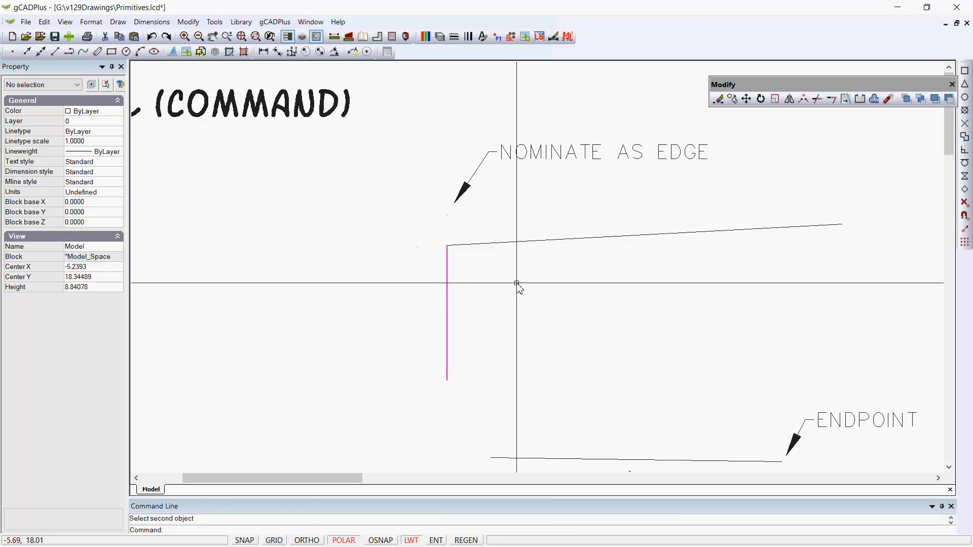
Undo and redo the circle trims, and erase the leftover lower-right arc again.
click(152, 38)
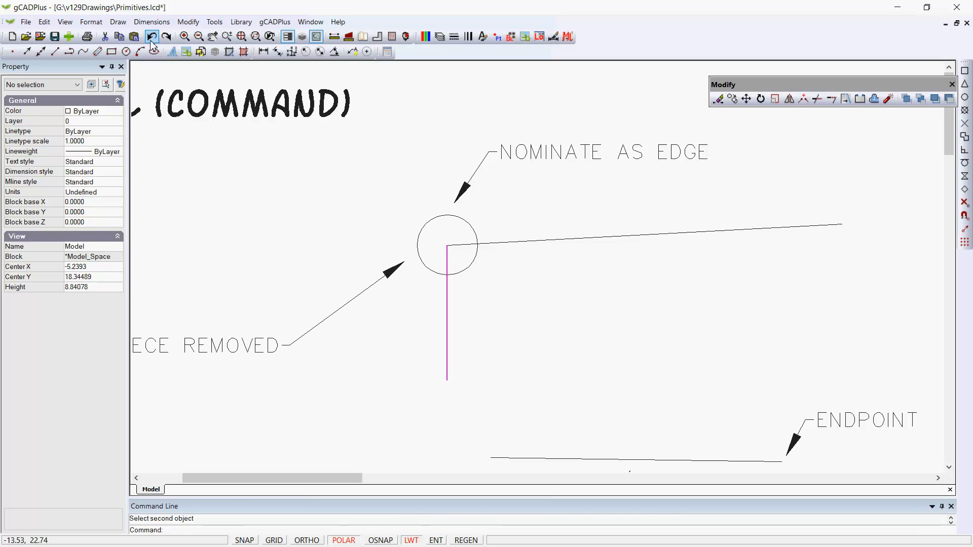
click(168, 41)
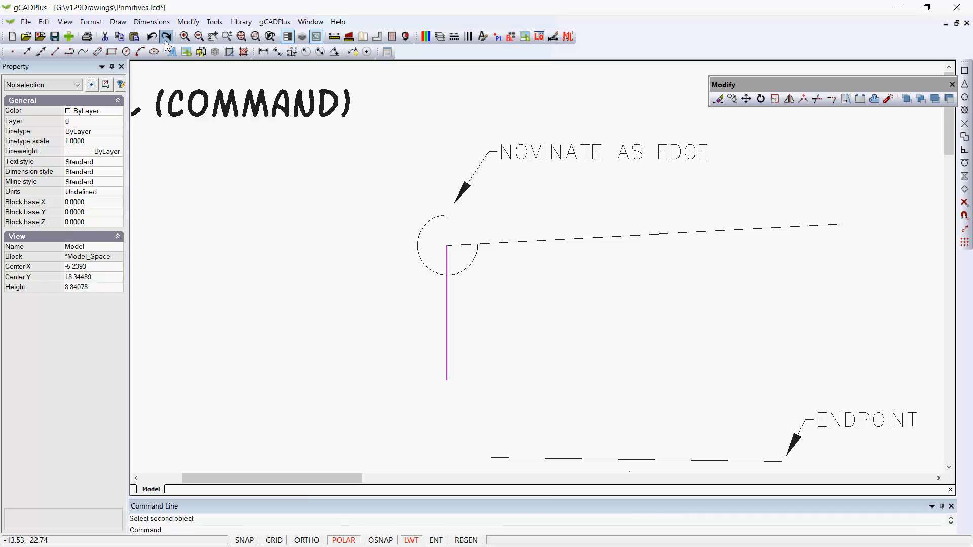
click(168, 38)
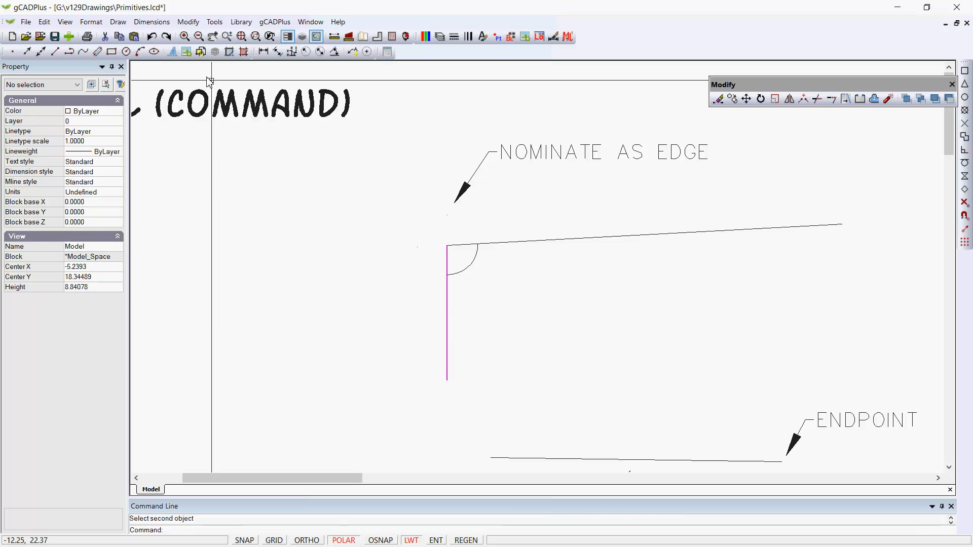
click(471, 266)
key(Delete)
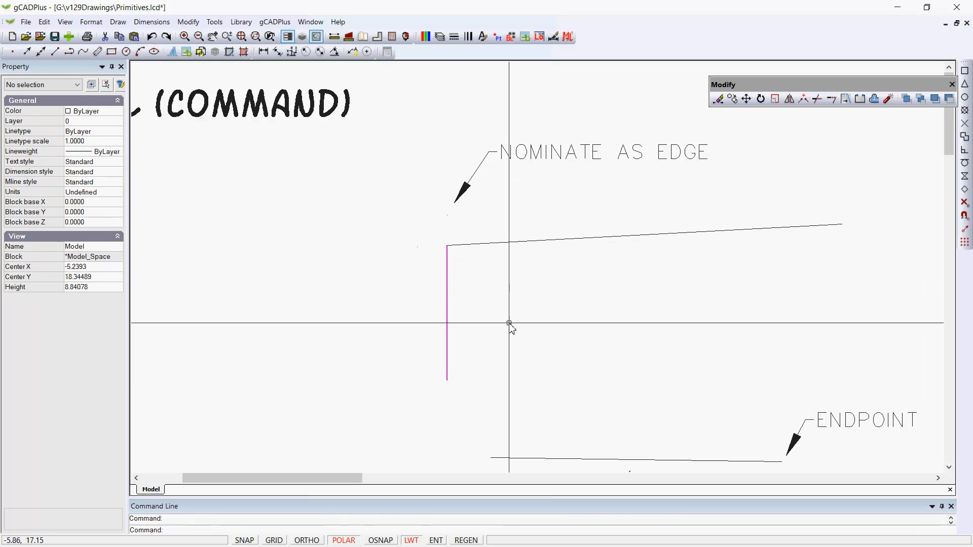
Stretch the sloping line's left end past the magenta vertical line, and the vertical line's upper end above the sloping line.
click(486, 245)
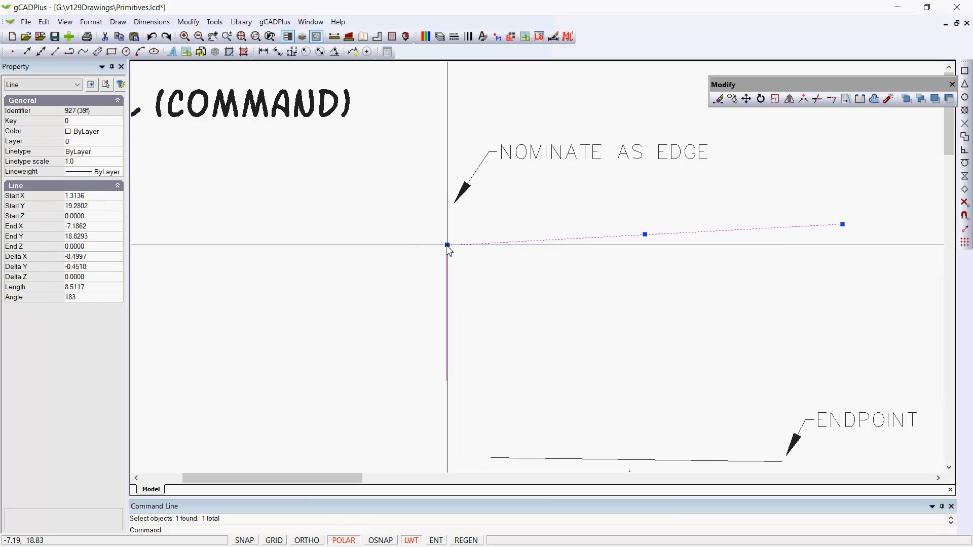
click(406, 245)
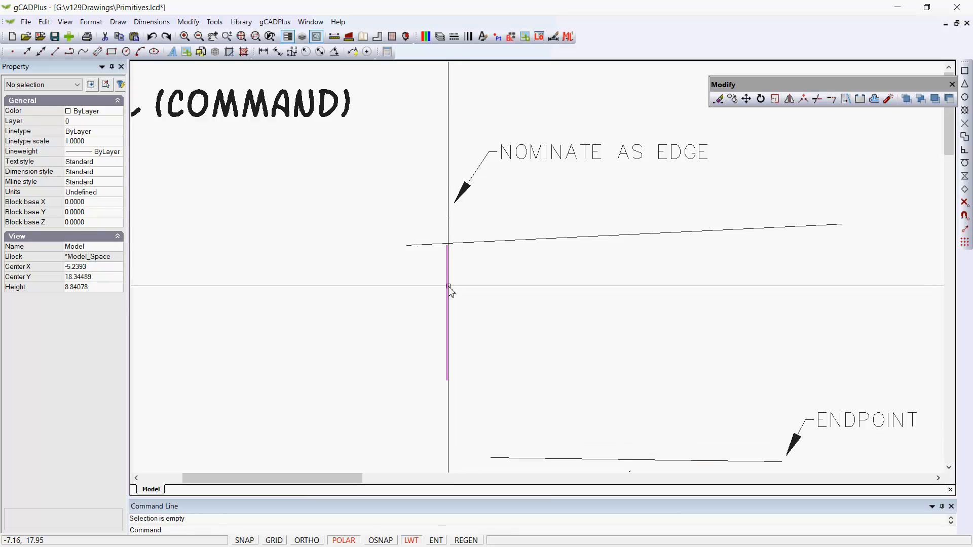
click(449, 274)
click(447, 245)
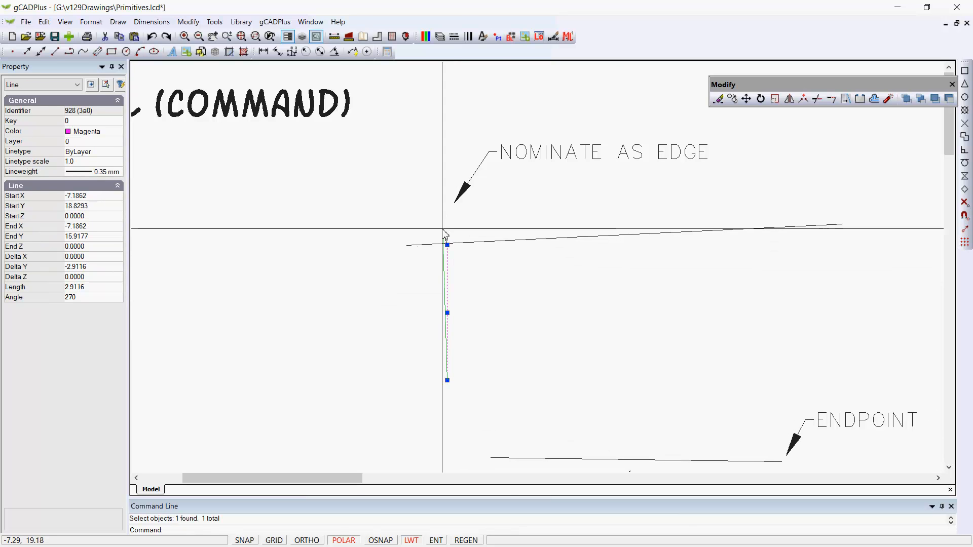
click(447, 218)
key(Escape)
Start a fillet with the sloping line as first object and set the fillet radius to 100.
right_click(498, 278)
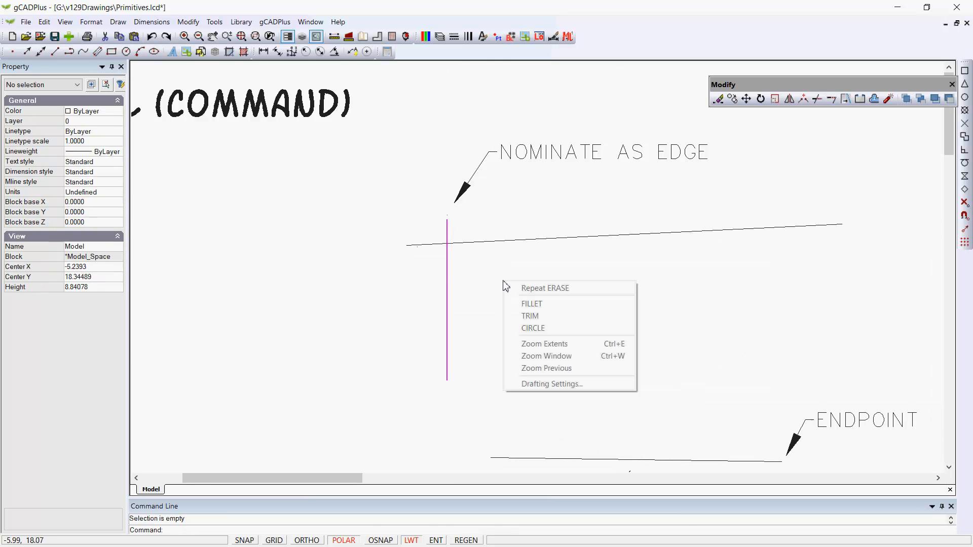
click(522, 303)
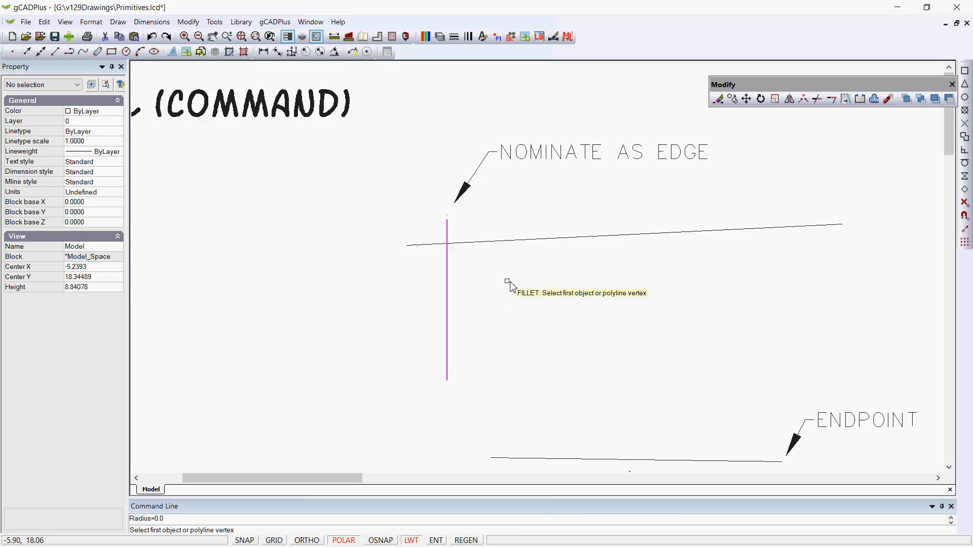
click(494, 244)
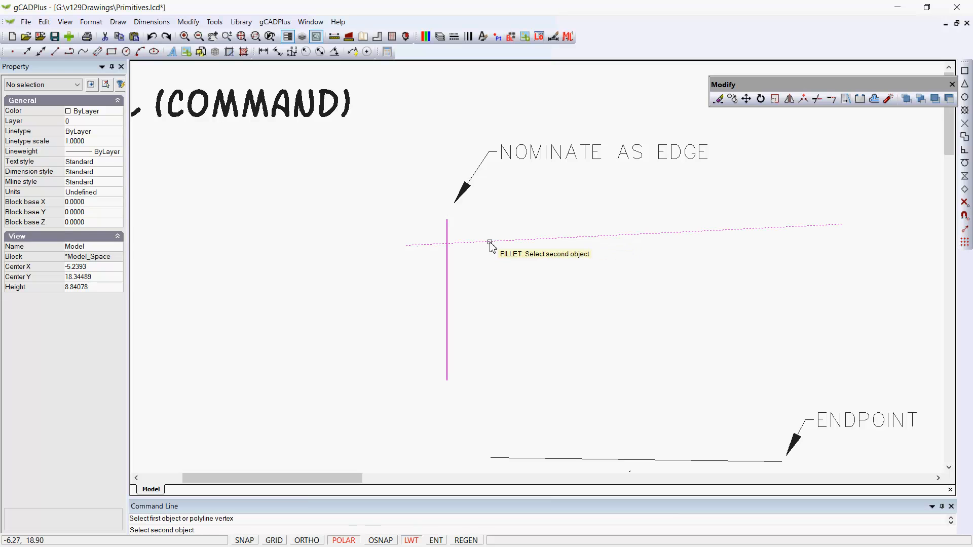
right_click(514, 261)
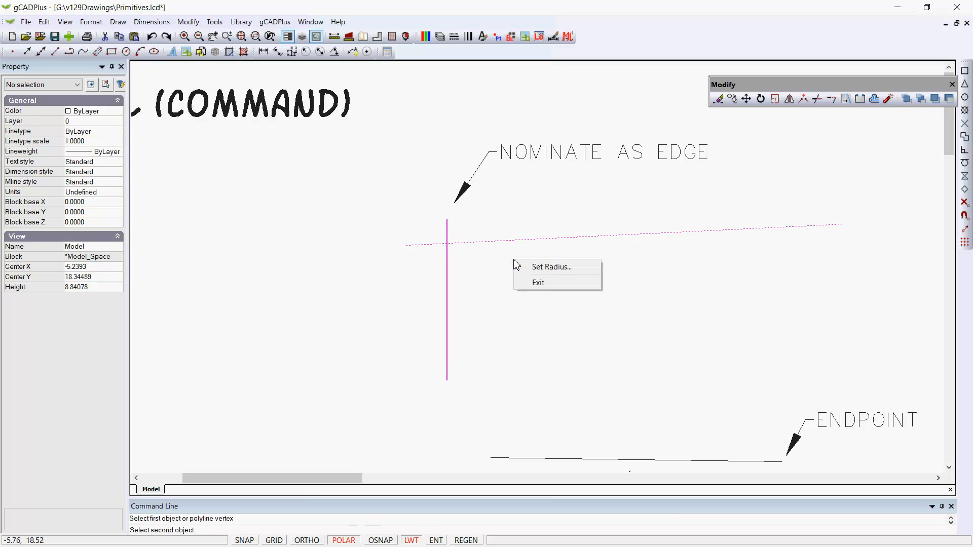
click(552, 267)
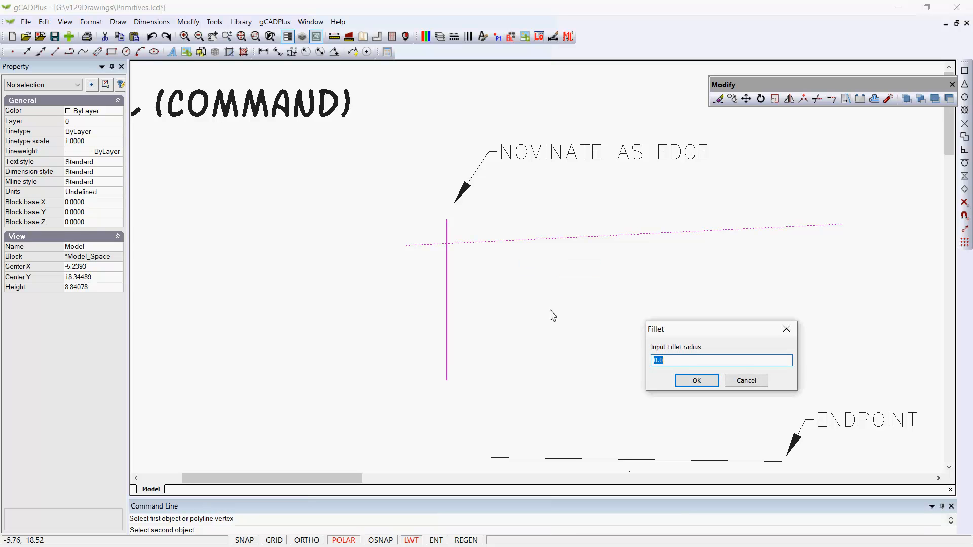
click(672, 363)
text(100)
click(692, 387)
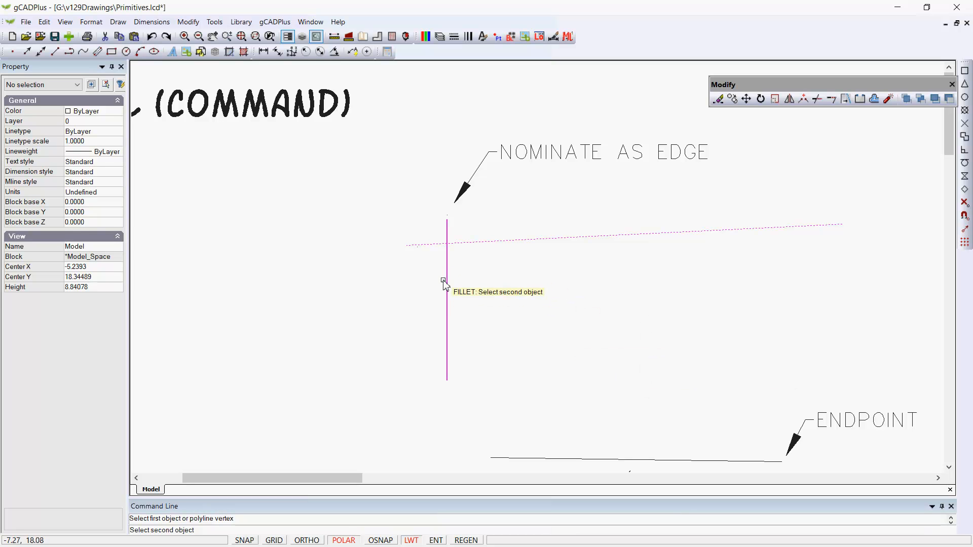
Set the fillet radius to 5 for the corner between the sloping and magenta vertical lines.
right_click(525, 286)
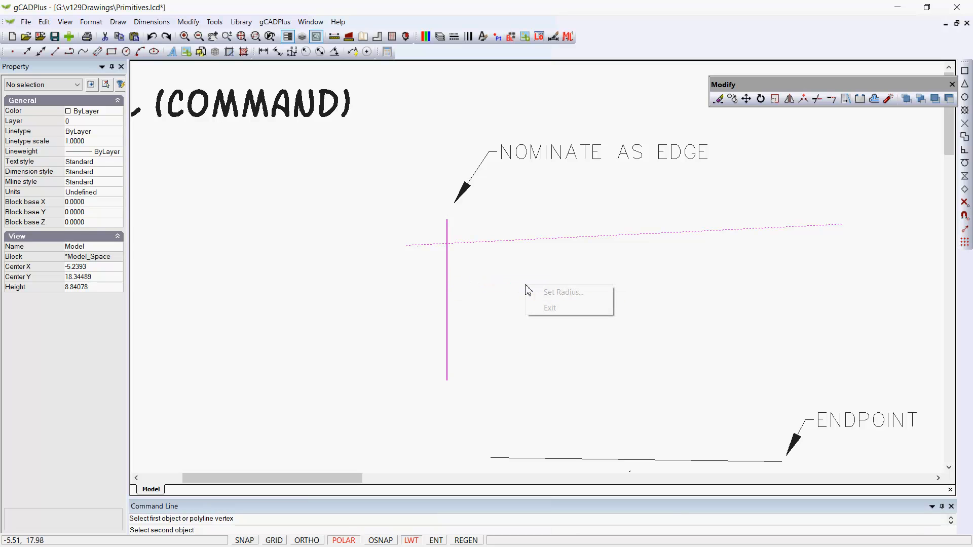
click(542, 300)
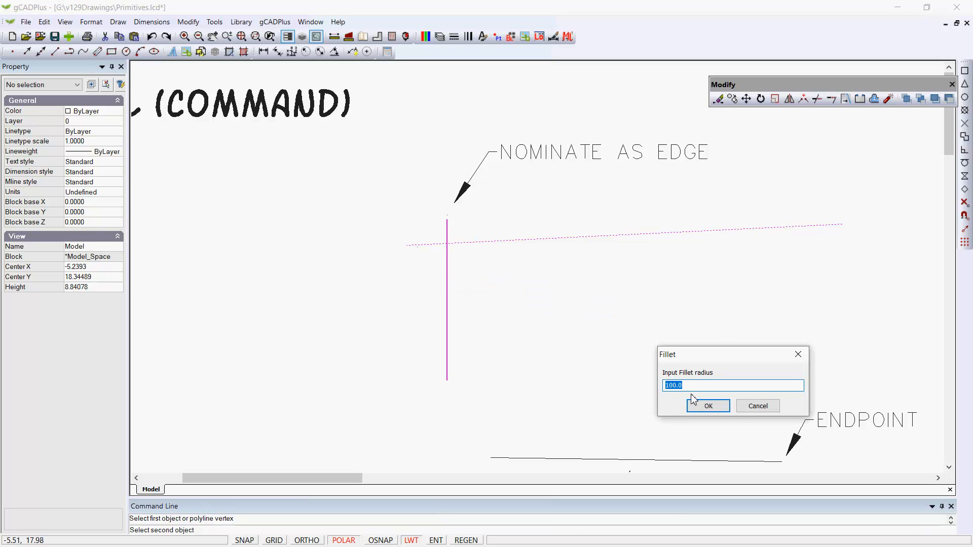
text(5)
click(709, 408)
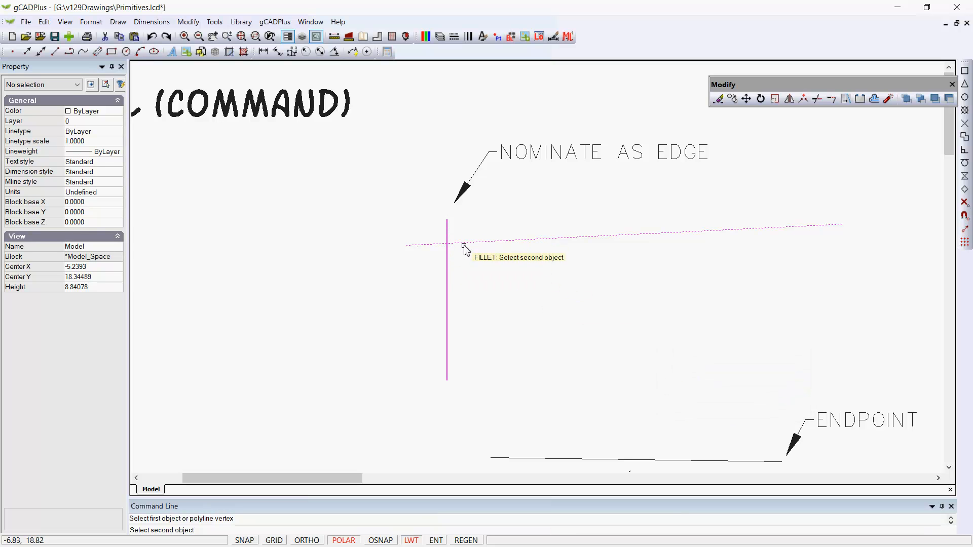
key(Escape)
right_click(507, 277)
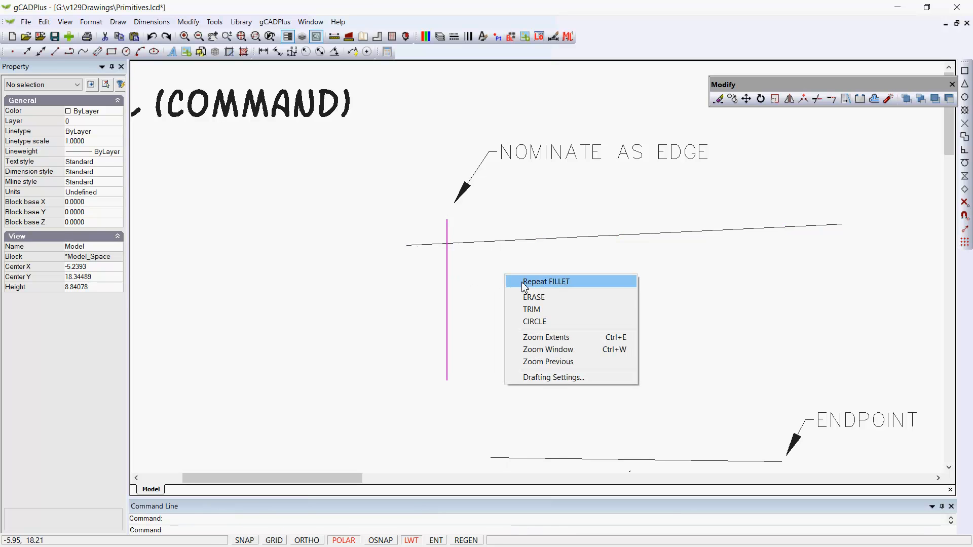
click(511, 279)
click(459, 245)
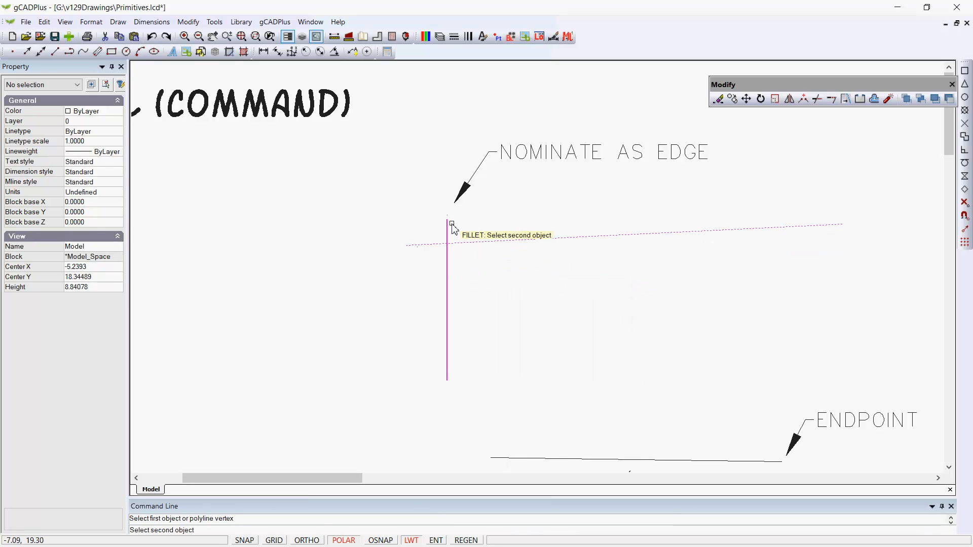
key(Escape)
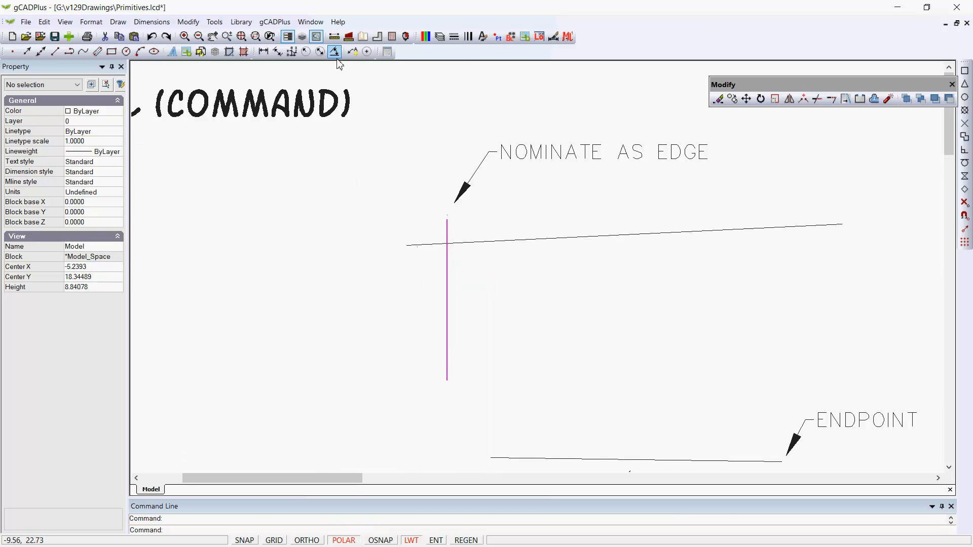
Measure a short distance from the intersection of the sloping and magenta vertical lines to judge a suitable fillet radius.
click(335, 37)
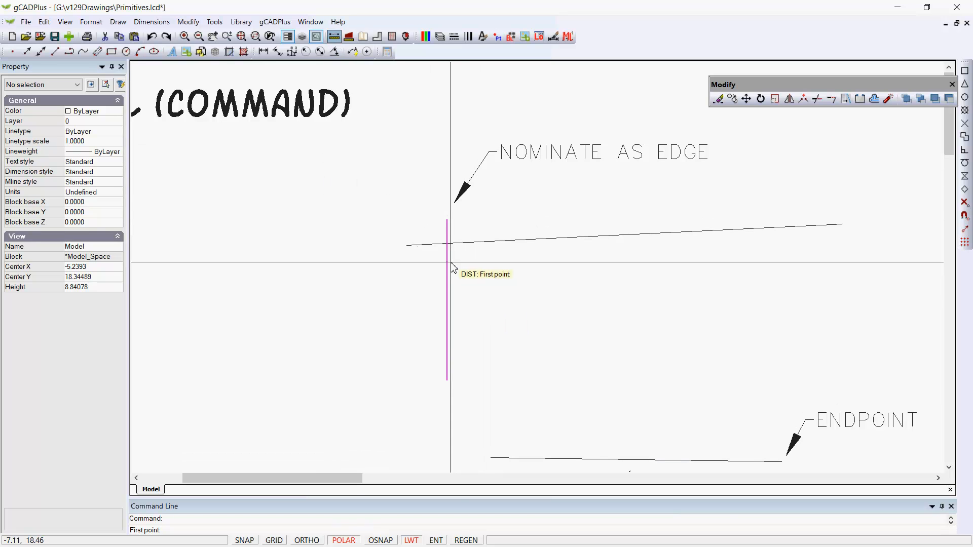
click(448, 245)
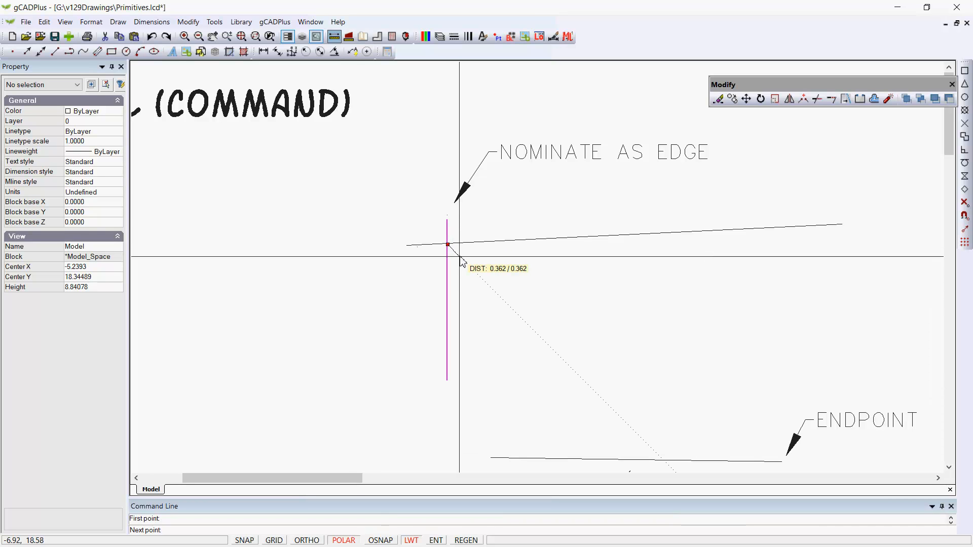
right_click(468, 264)
Fillet the corner between the sloping line and the magenta vertical line with a radius of 0.3.
right_click(506, 275)
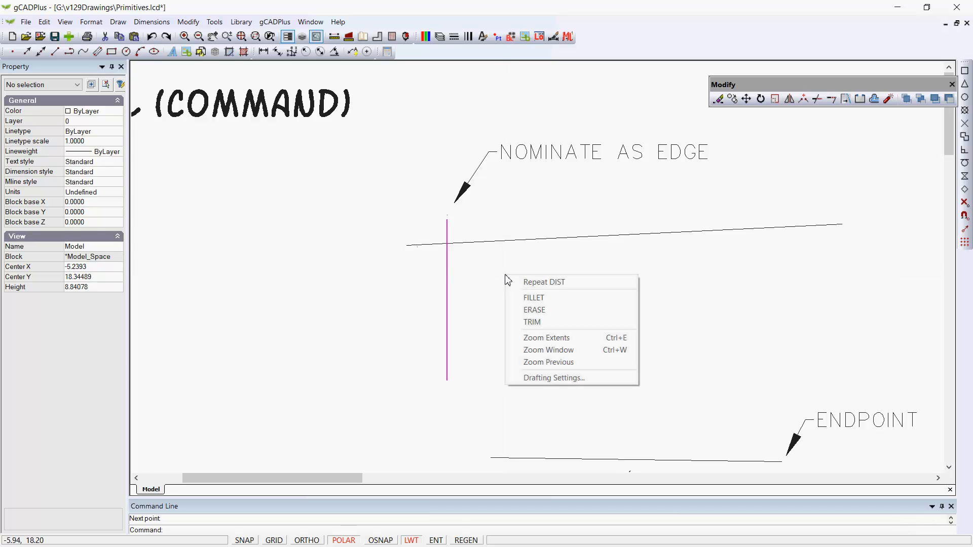
click(525, 298)
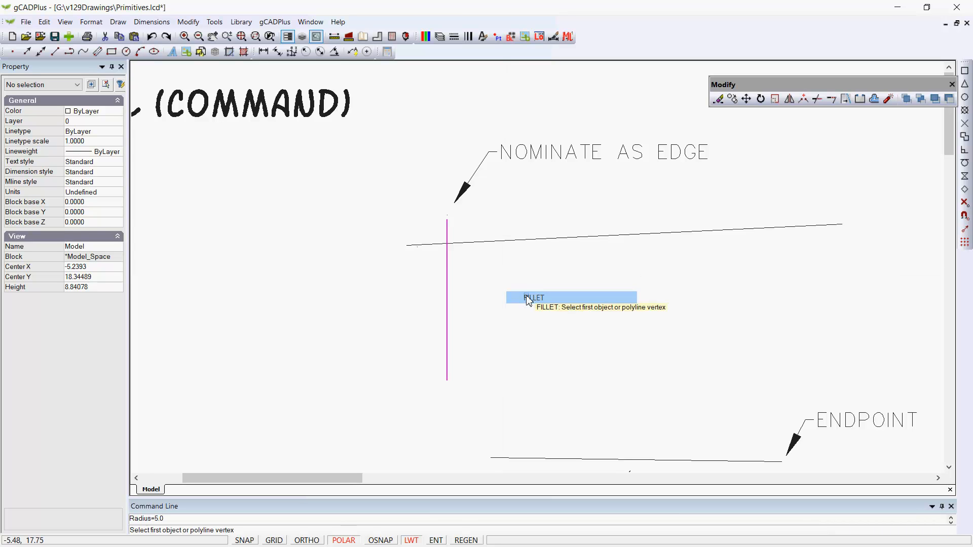
click(497, 239)
right_click(499, 246)
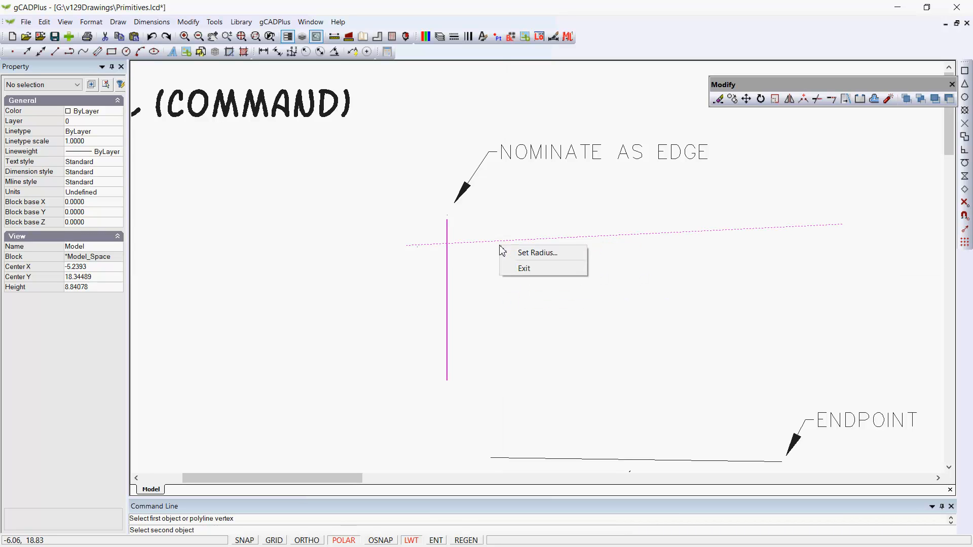
click(534, 255)
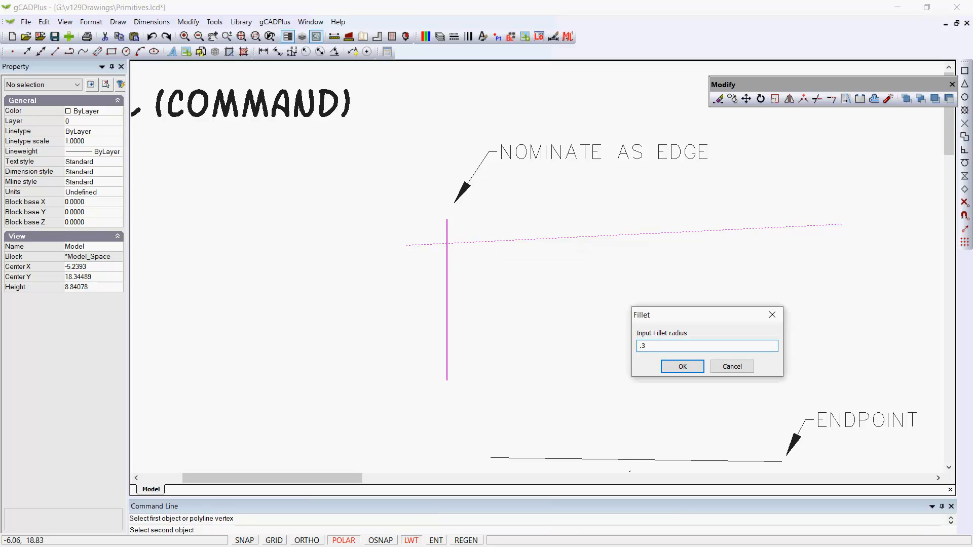
text(.3)
key(Return)
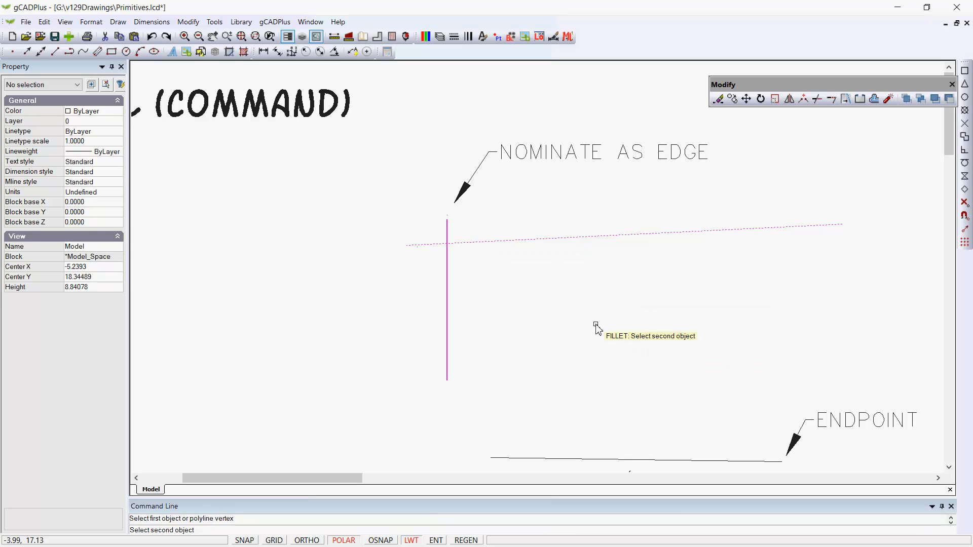
click(446, 232)
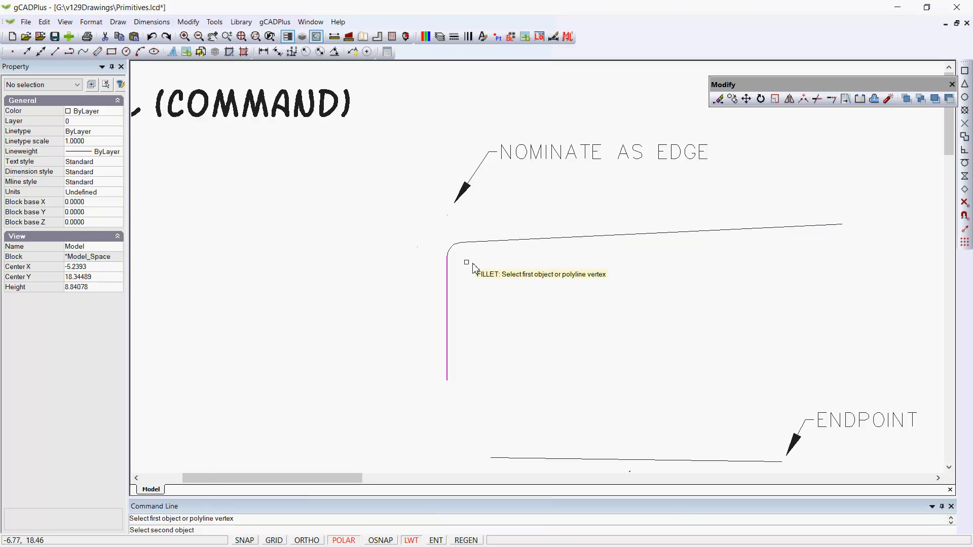
Examine the new fillet arc's properties, checking its radius.
scroll(474, 268, up, 4)
key(Escape)
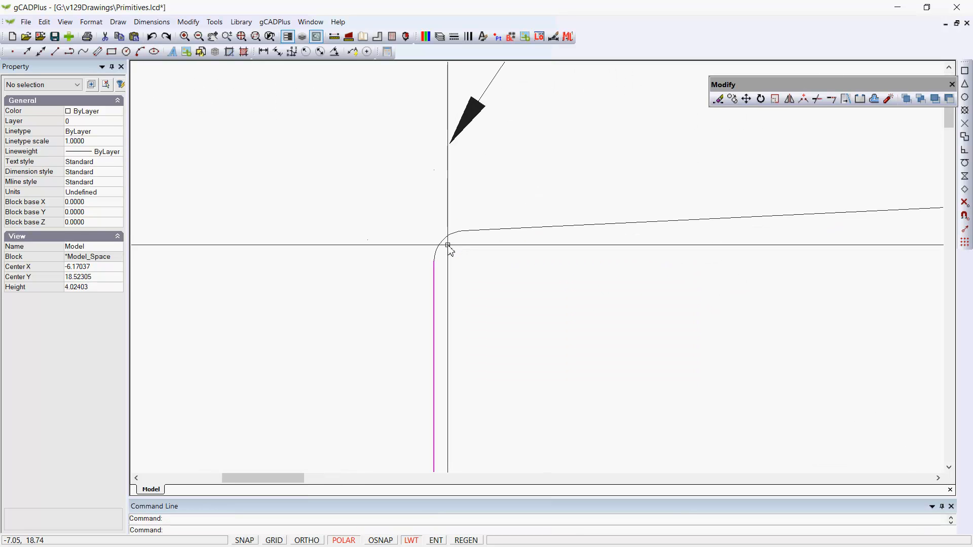
click(445, 243)
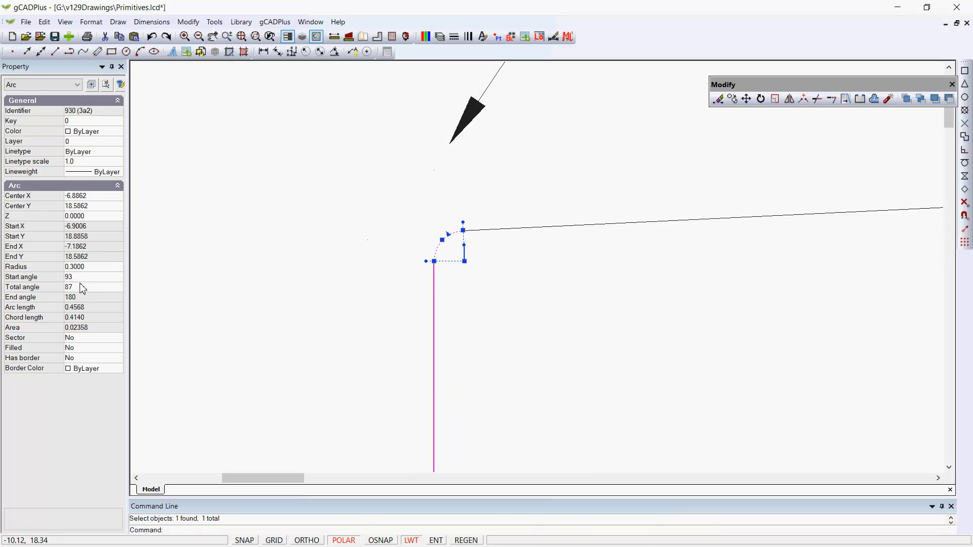
key(Escape)
scroll(579, 287, down, 4)
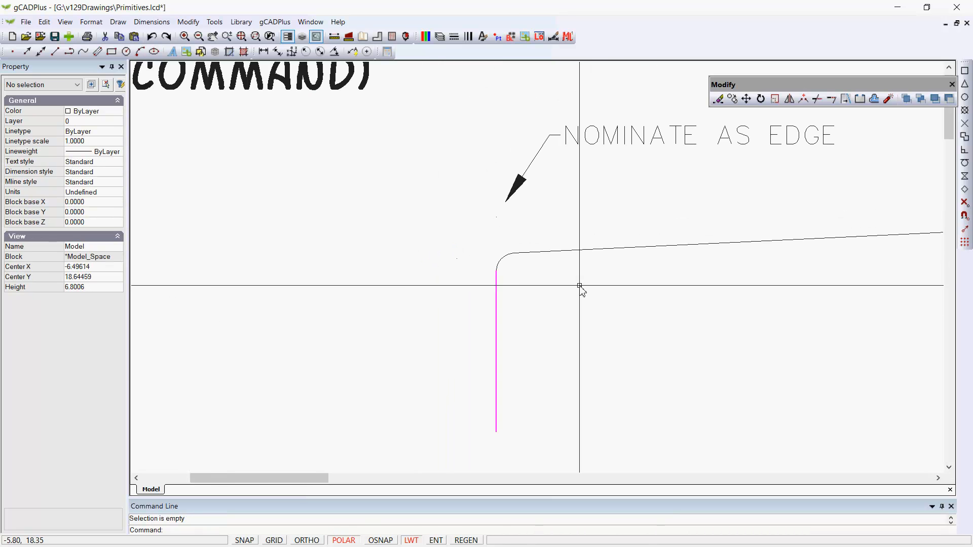